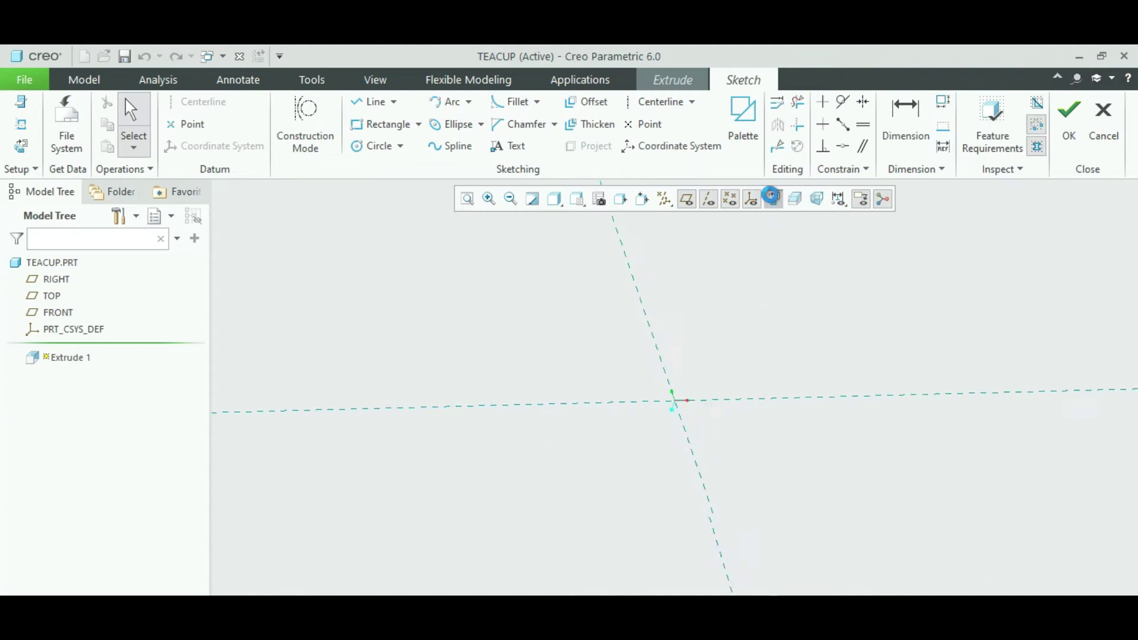
Sketch a circle centred on the origin, set its diameter to 300, and finish the sketch
{"action": "left_click", "coordinate": [374, 148]}
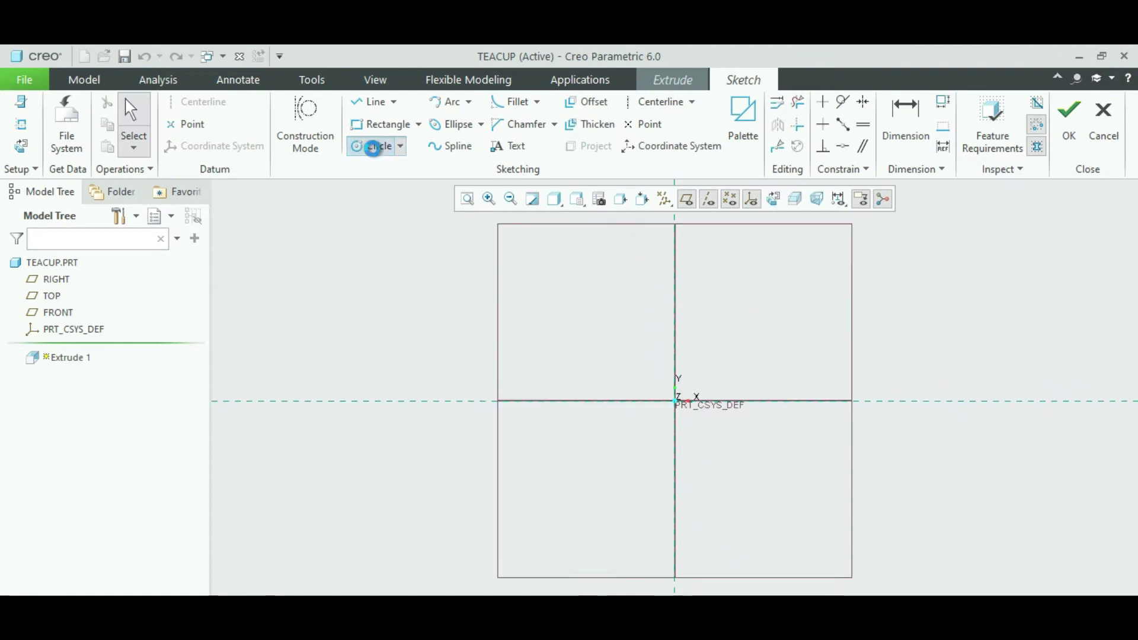
{"action": "left_click", "coordinate": [658, 414]}
{"action": "left_click", "coordinate": [607, 424]}
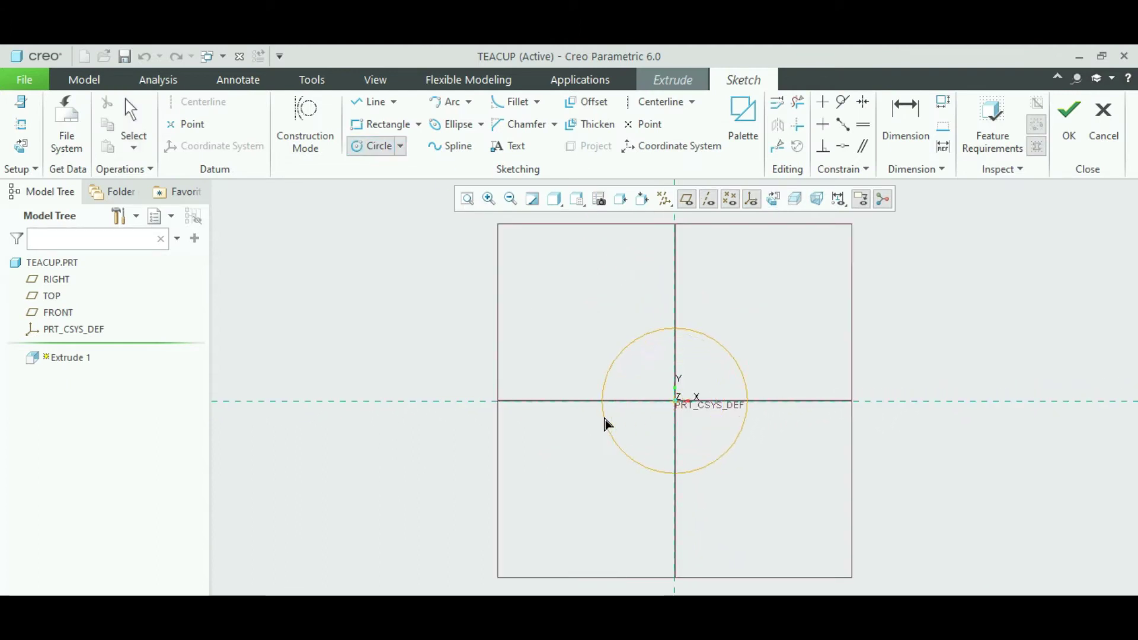
{"action": "middle_click", "coordinate": [614, 363]}
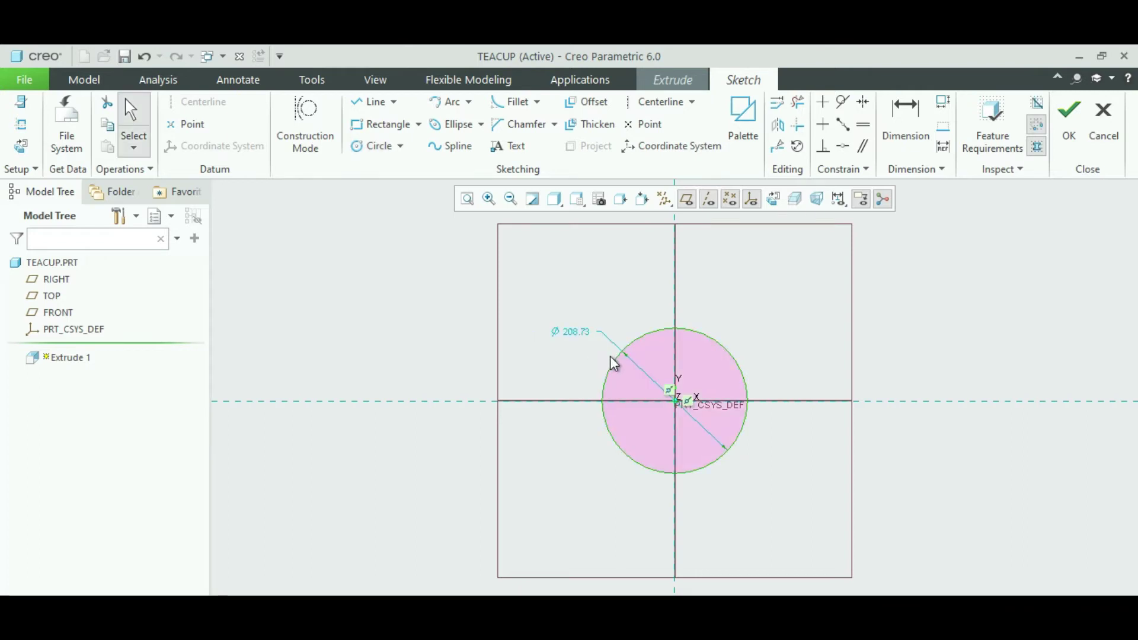
{"action": "double_click", "coordinate": [573, 333]}
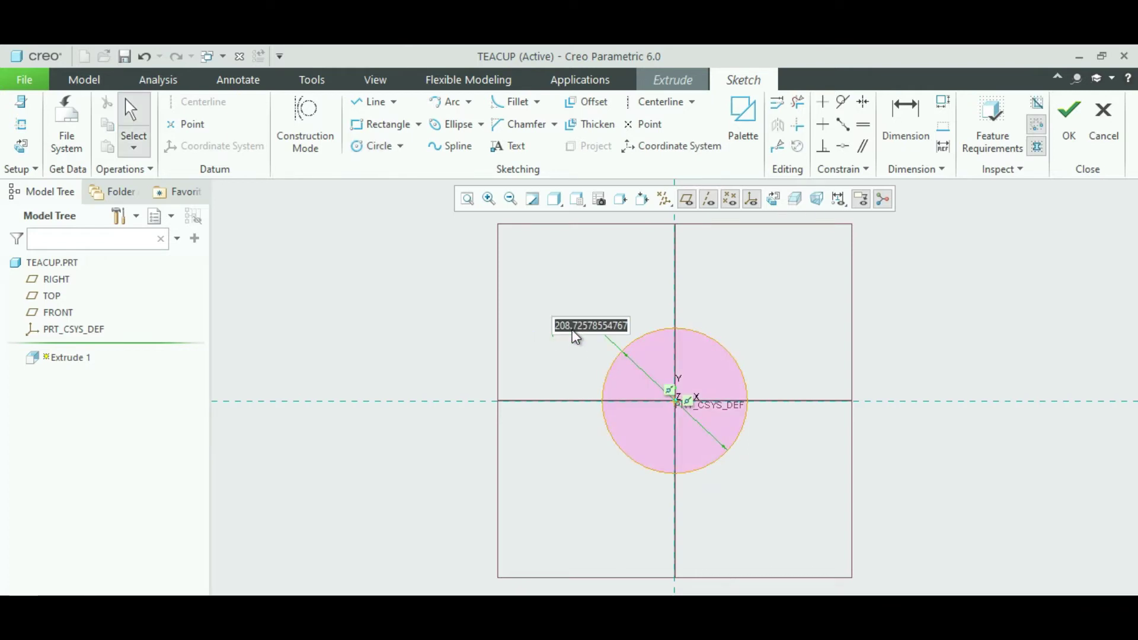
{"action": "key", "text": "BackSpace"}
{"action": "type", "text": "300"}
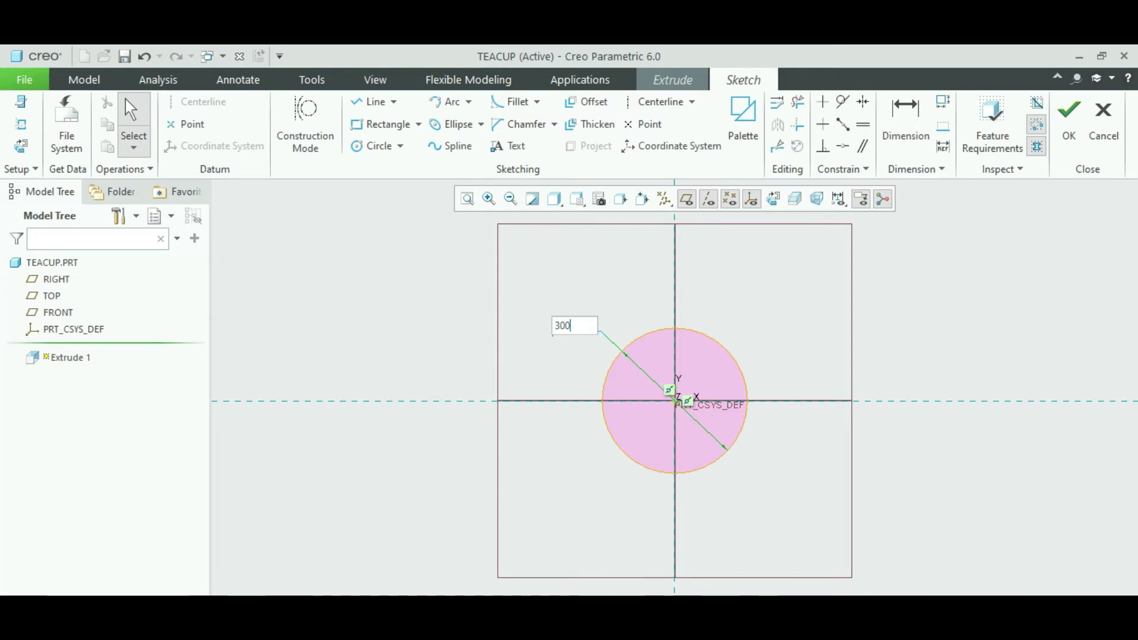
{"action": "key", "text": "Return"}
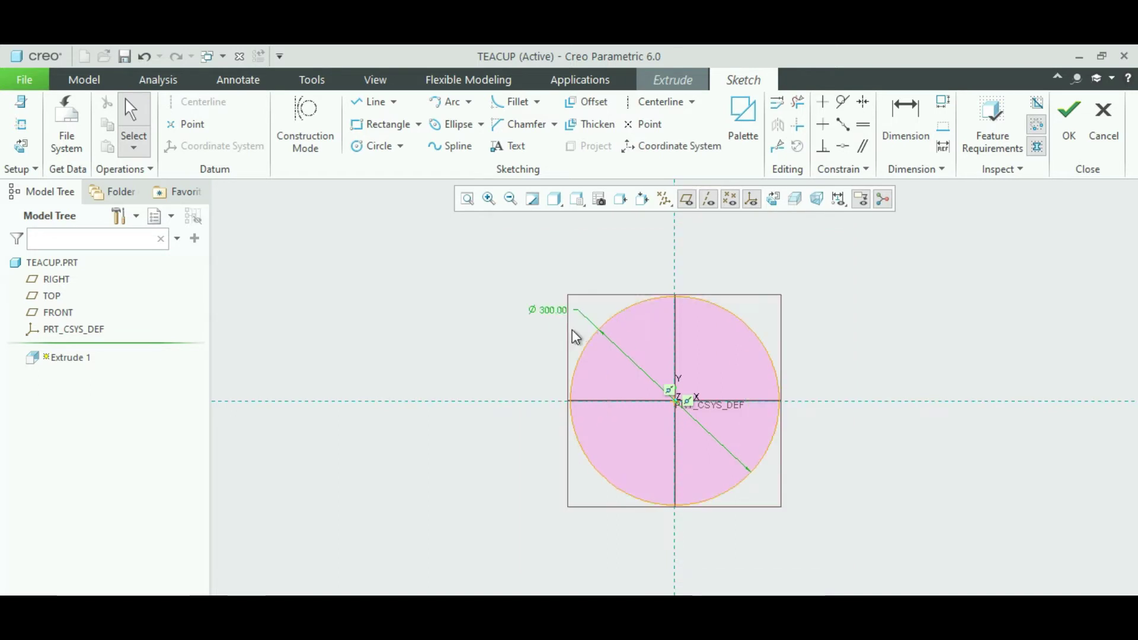
{"action": "left_click", "coordinate": [1068, 127]}
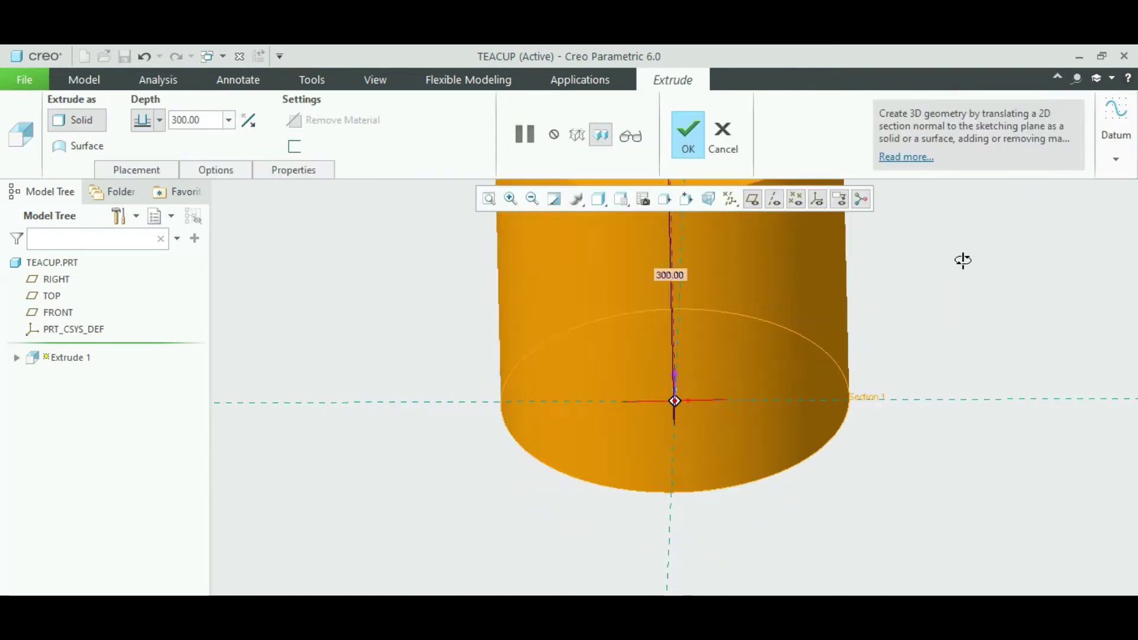
Extrude the circle as a solid to a depth of 350
{"action": "left_click", "coordinate": [488, 199]}
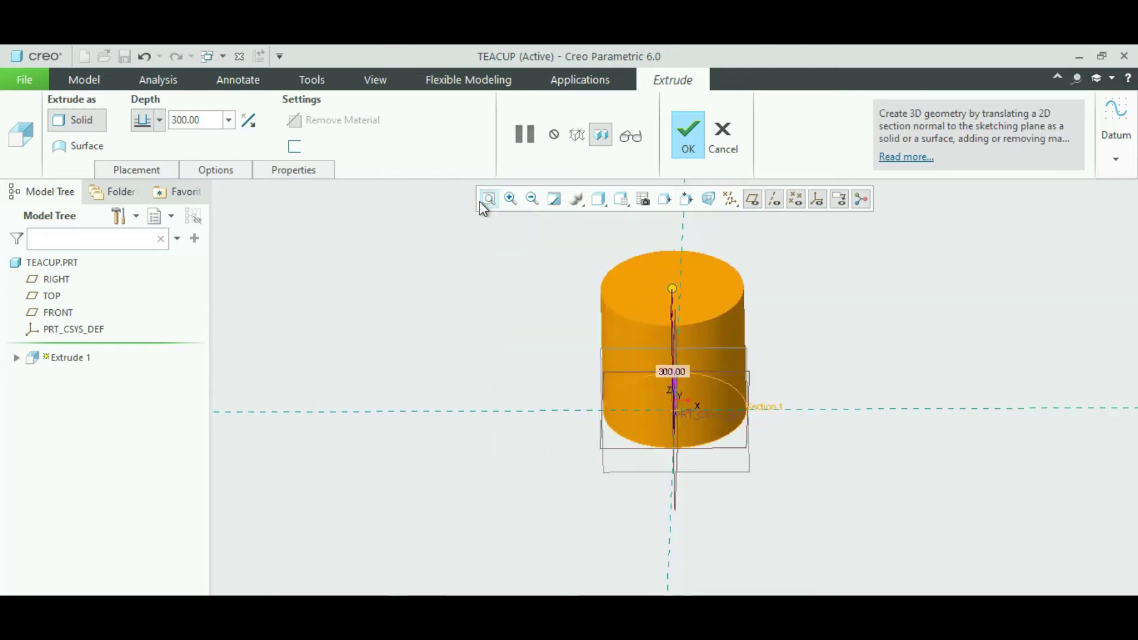
{"action": "double_click", "coordinate": [207, 121]}
{"action": "key", "text": "BackSpace"}
{"action": "type", "text": "350"}
{"action": "key", "text": "Return"}
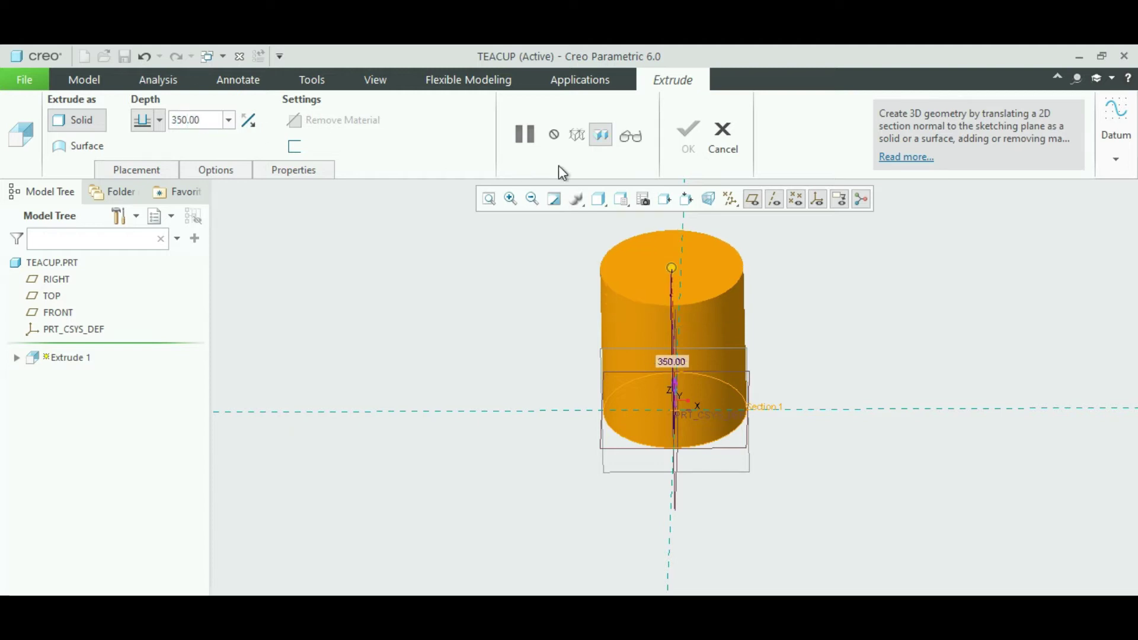
{"action": "left_click", "coordinate": [687, 153]}
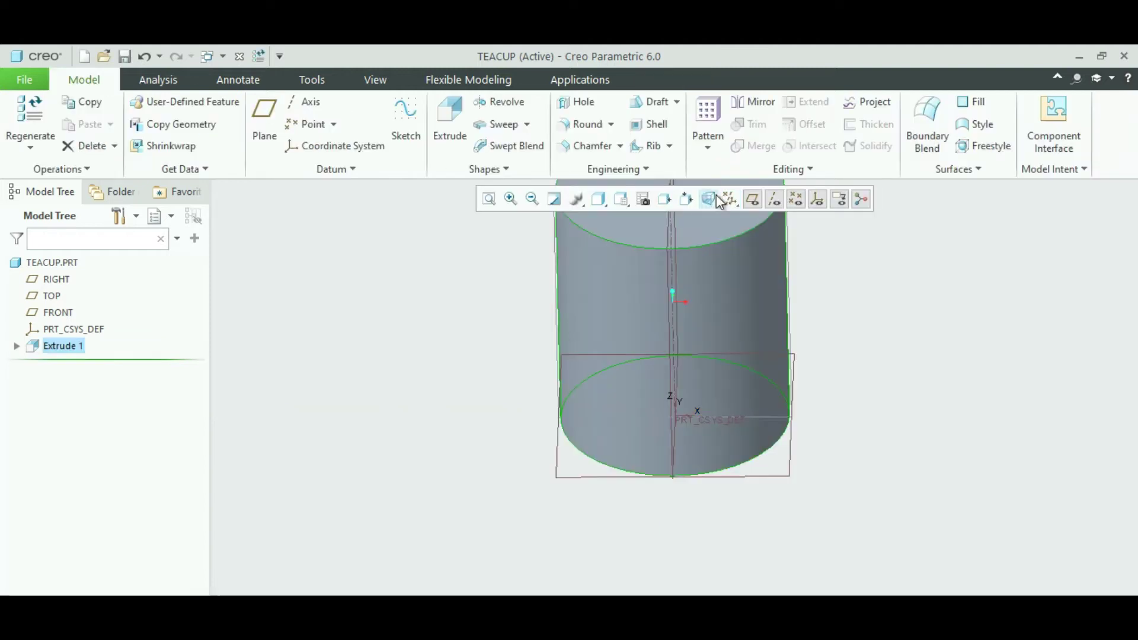
Start a profile rib sketch on the RIGHT plane, viewed square to the sketch plane
{"action": "middle_click_drag", "start_coordinate": [909, 317], "coordinate": [910, 276]}
{"action": "middle_click_drag", "start_coordinate": [495, 211], "coordinate": [442, 369]}
{"action": "left_click", "coordinate": [442, 366]}
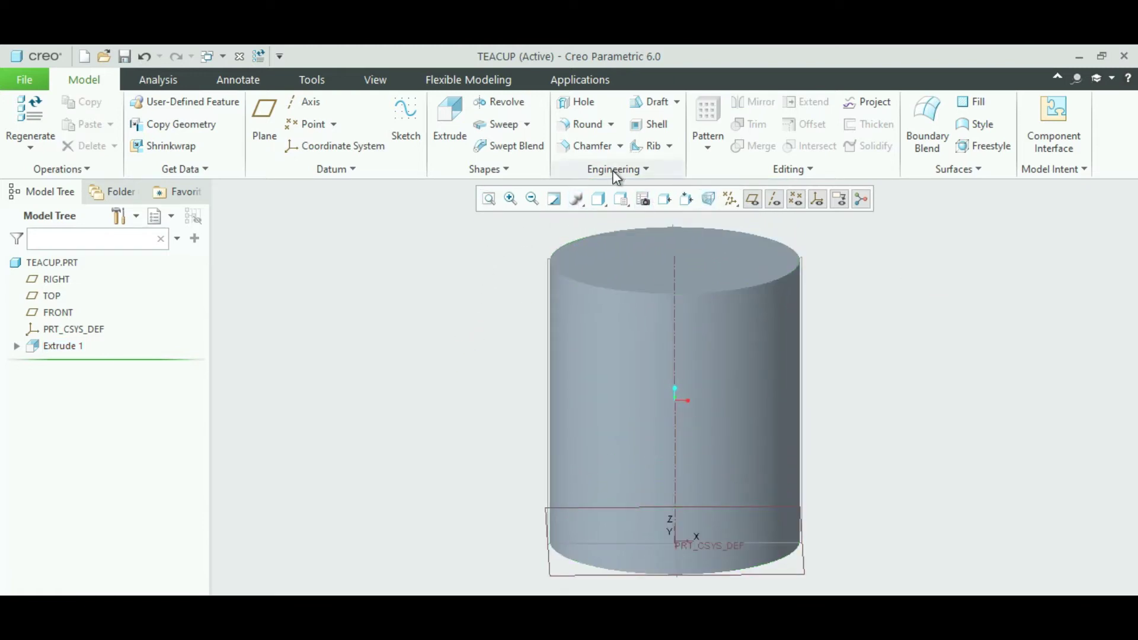
{"action": "left_click", "coordinate": [674, 150]}
{"action": "left_click", "coordinate": [676, 184]}
{"action": "middle_click_drag", "start_coordinate": [894, 311], "coordinate": [908, 276]}
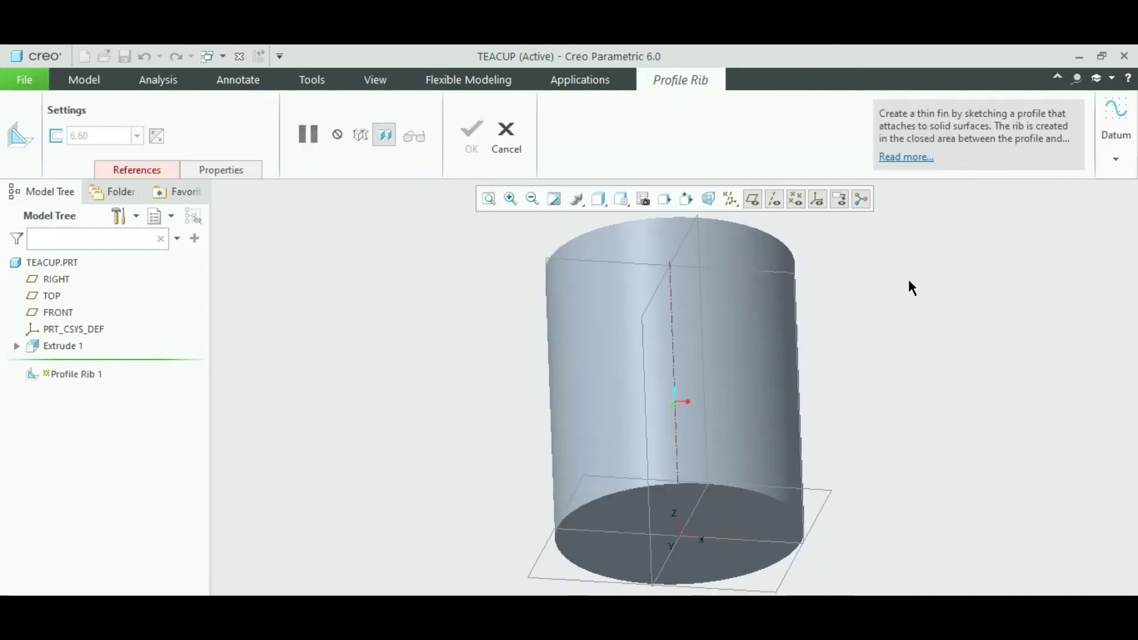
{"action": "left_click", "coordinate": [643, 348]}
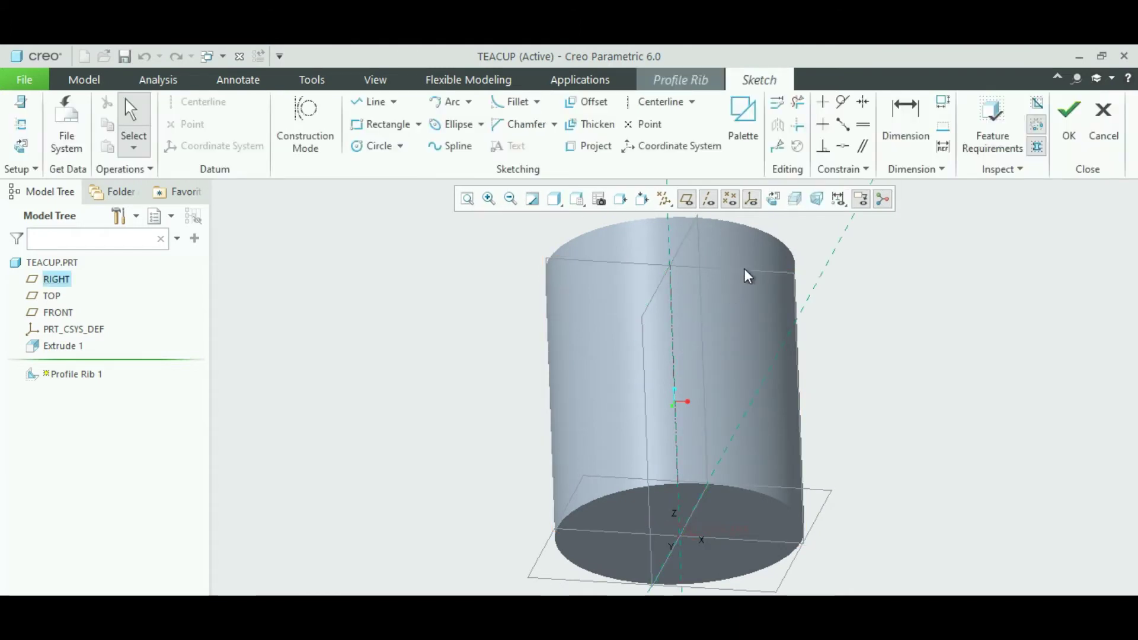
{"action": "left_click", "coordinate": [773, 200]}
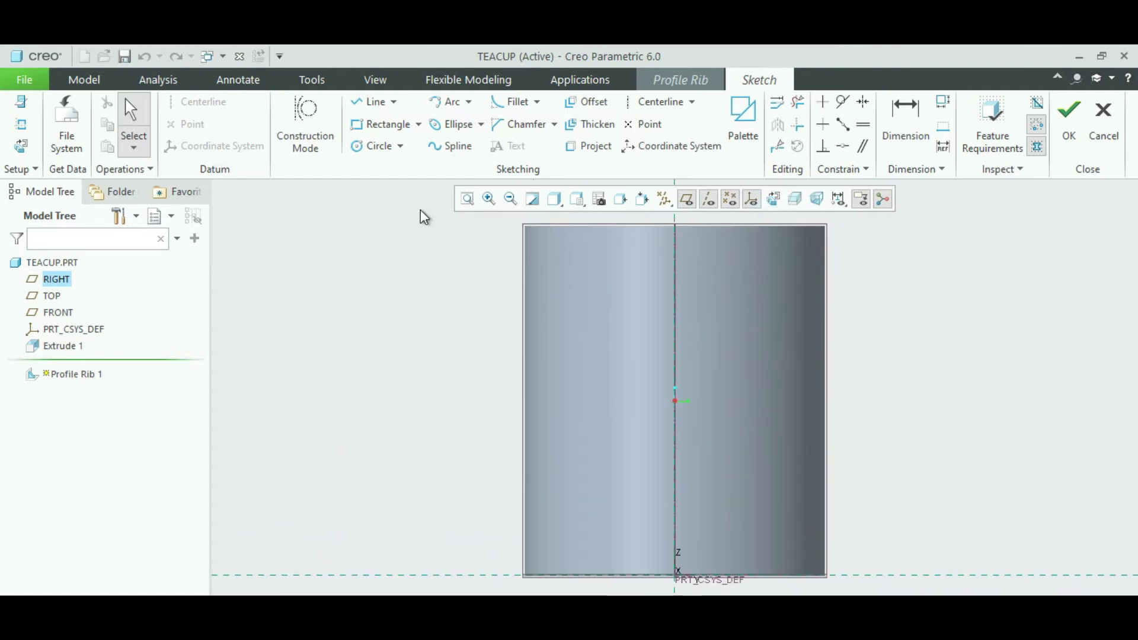
Sketch a handle-shaped spline outside the cylinder, from its side edge about 297 above the base back to that edge about 81 above it
{"action": "left_click", "coordinate": [446, 145]}
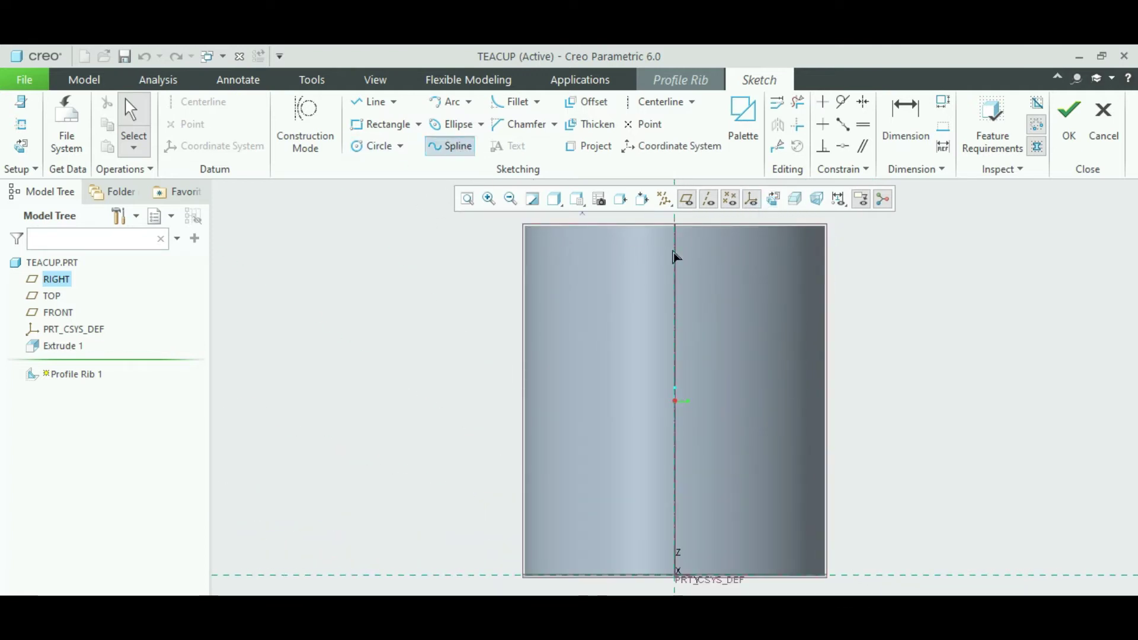
{"action": "scroll", "coordinate": [863, 299], "scroll_direction": "down", "scroll_amount": 2}
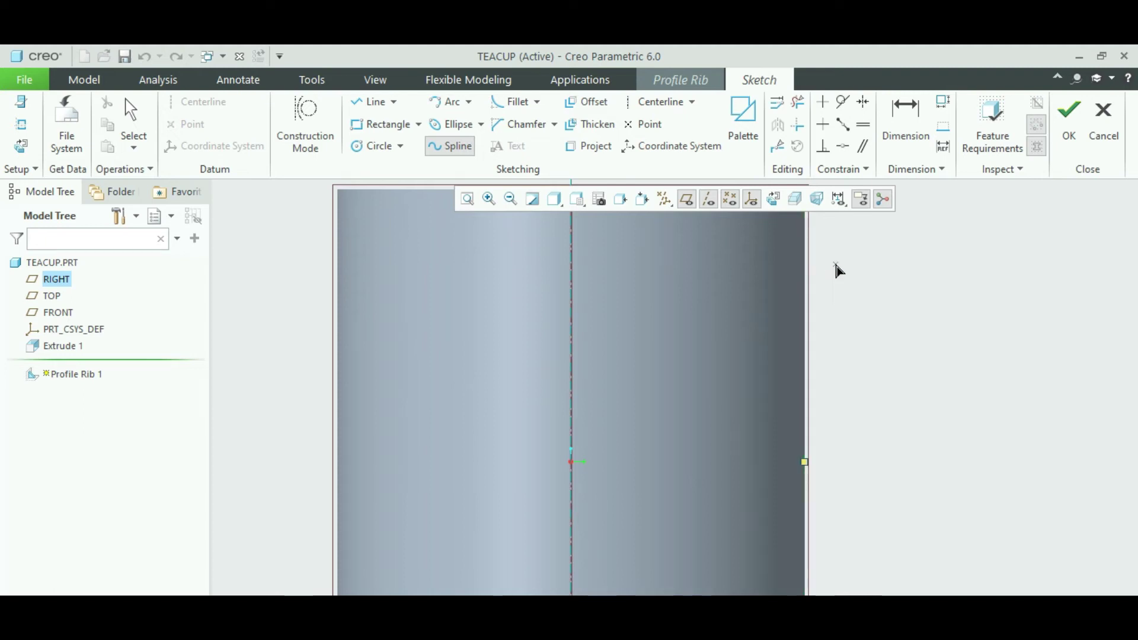
{"action": "scroll", "coordinate": [836, 269], "scroll_direction": "up", "scroll_amount": 3}
{"action": "left_click", "coordinate": [821, 270]}
{"action": "left_click", "coordinate": [855, 254]}
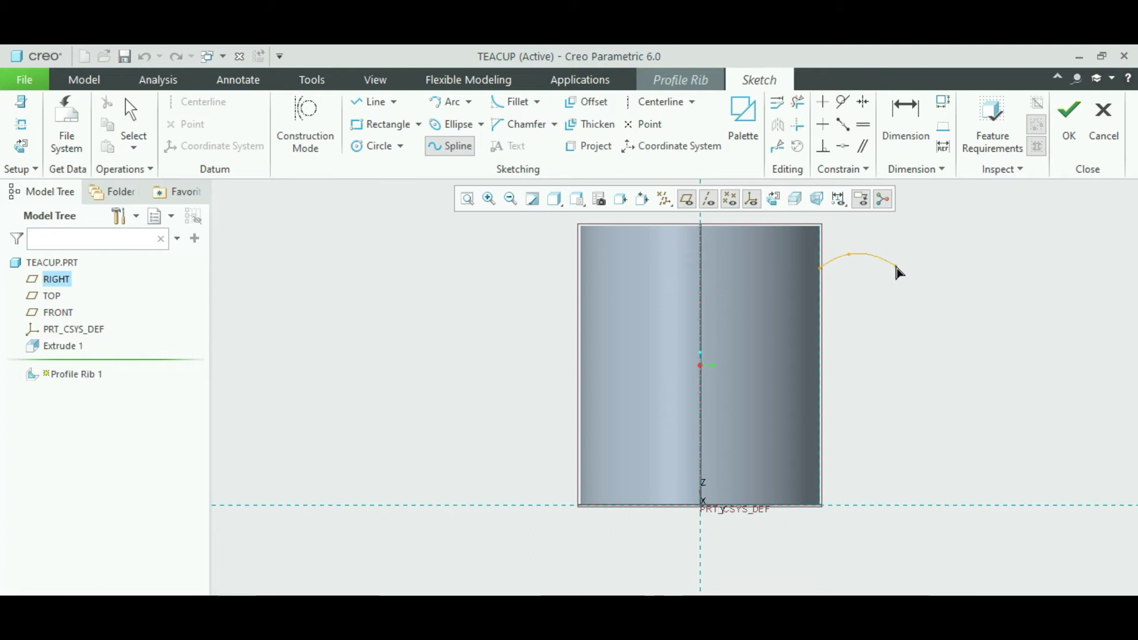
{"action": "left_click", "coordinate": [917, 308]}
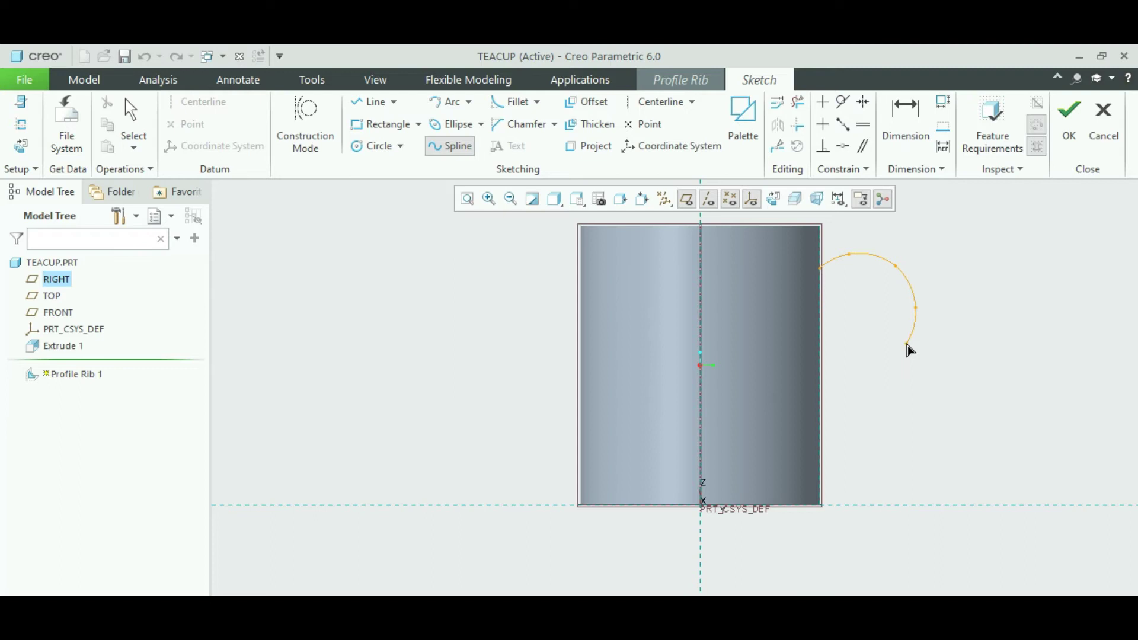
{"action": "left_click", "coordinate": [907, 344]}
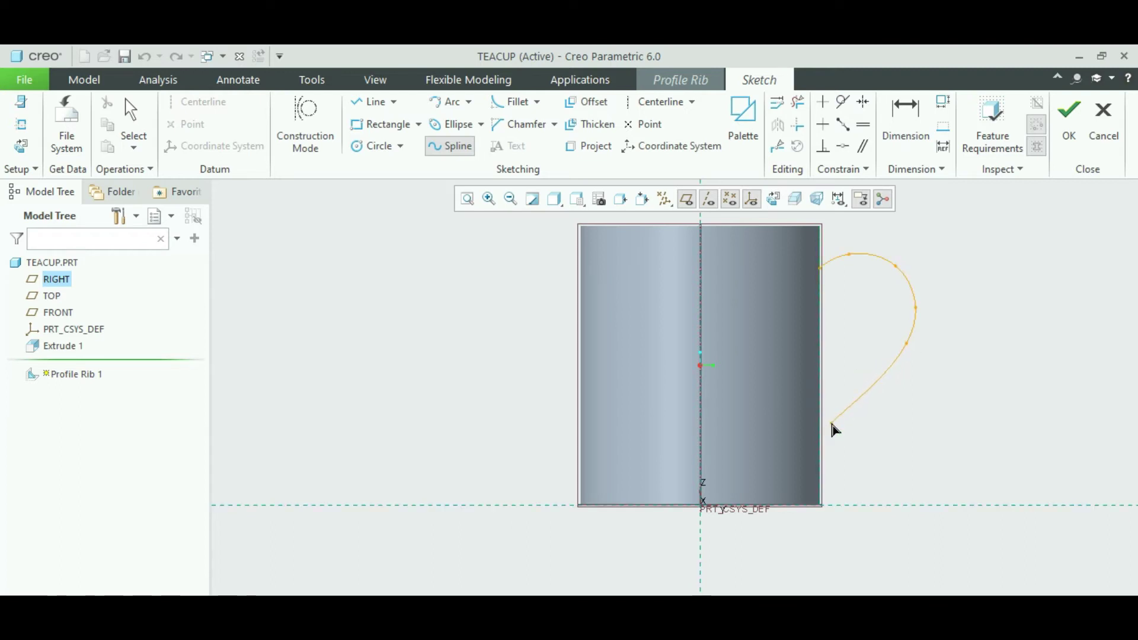
{"action": "scroll", "coordinate": [835, 431], "scroll_direction": "up", "scroll_amount": 4}
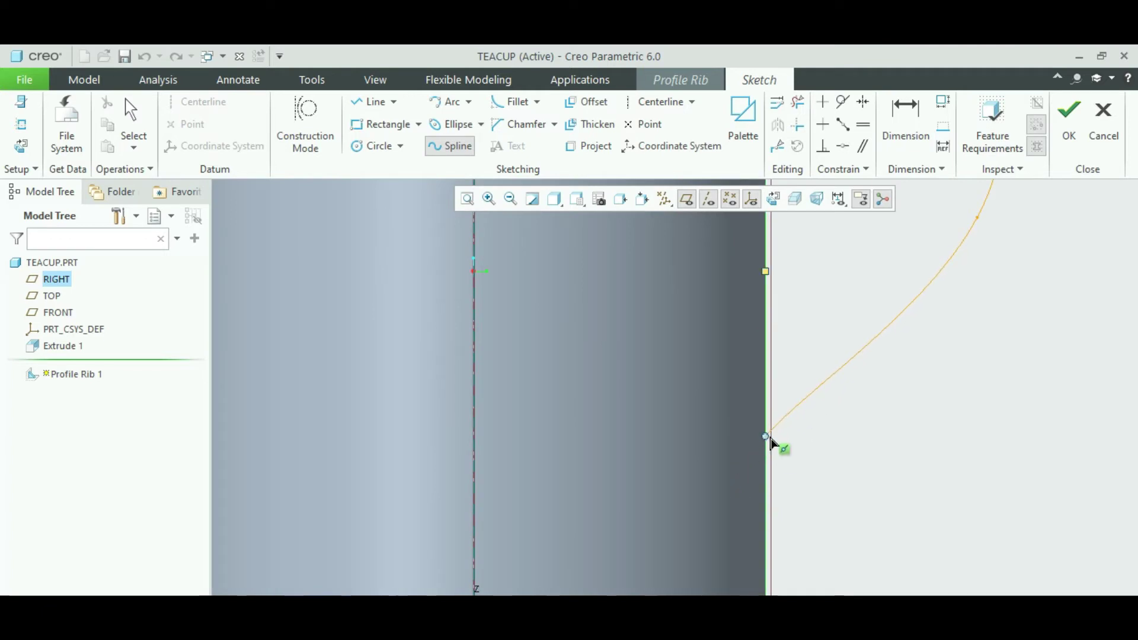
{"action": "left_click", "coordinate": [774, 439]}
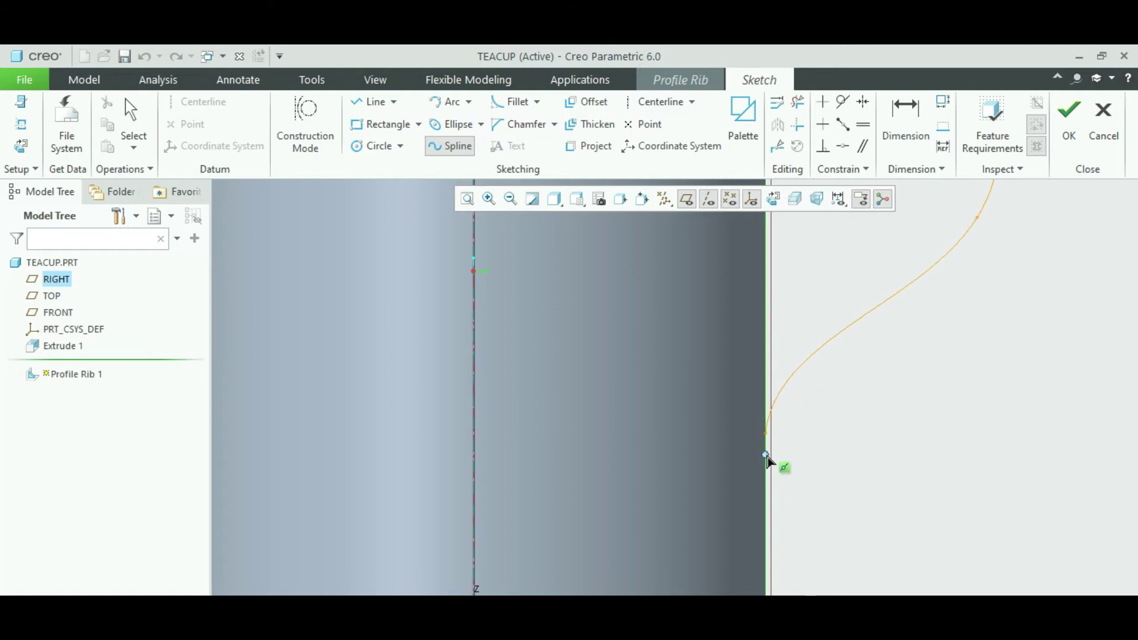
{"action": "left_click", "coordinate": [766, 455]}
{"action": "middle_click", "coordinate": [841, 379]}
{"action": "middle_click", "coordinate": [842, 380]}
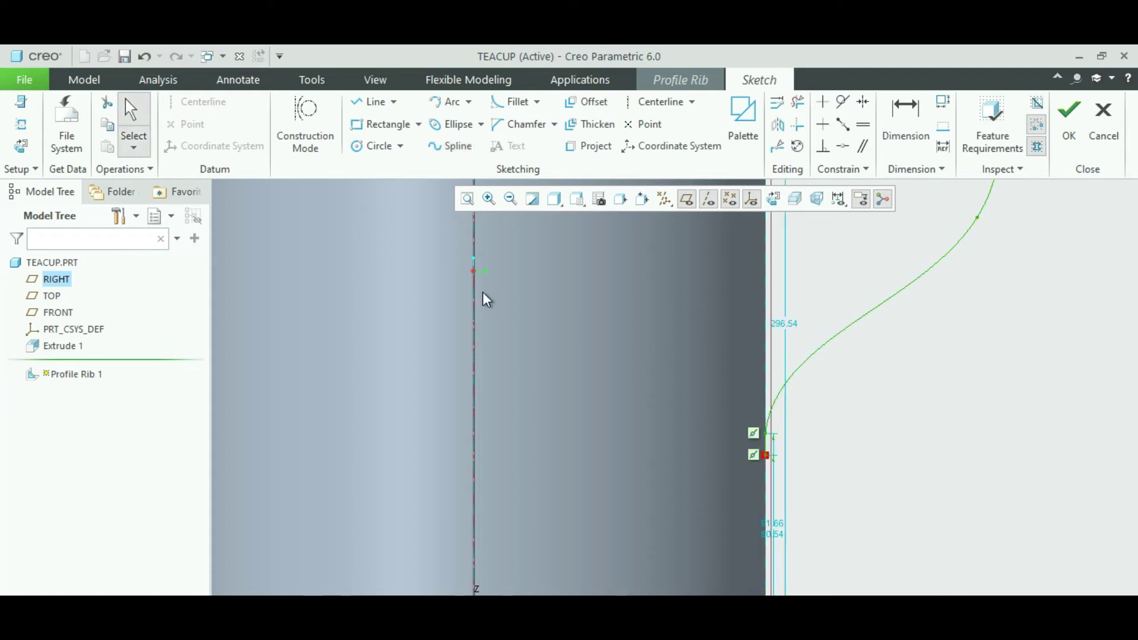
{"action": "left_click", "coordinate": [465, 198]}
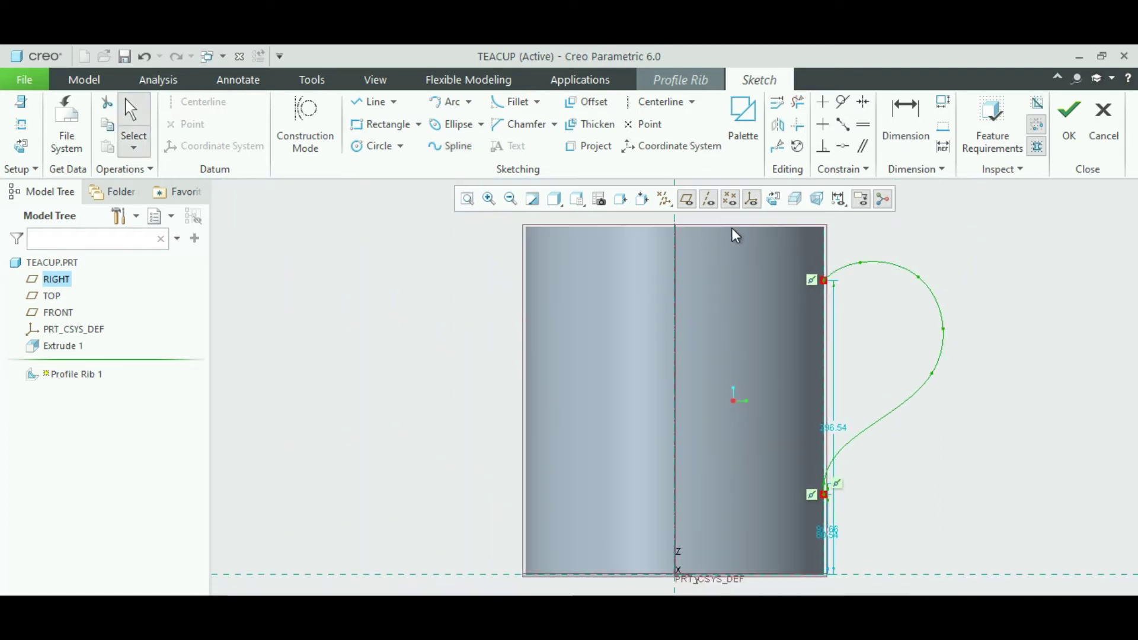
{"action": "left_click", "coordinate": [1070, 119]}
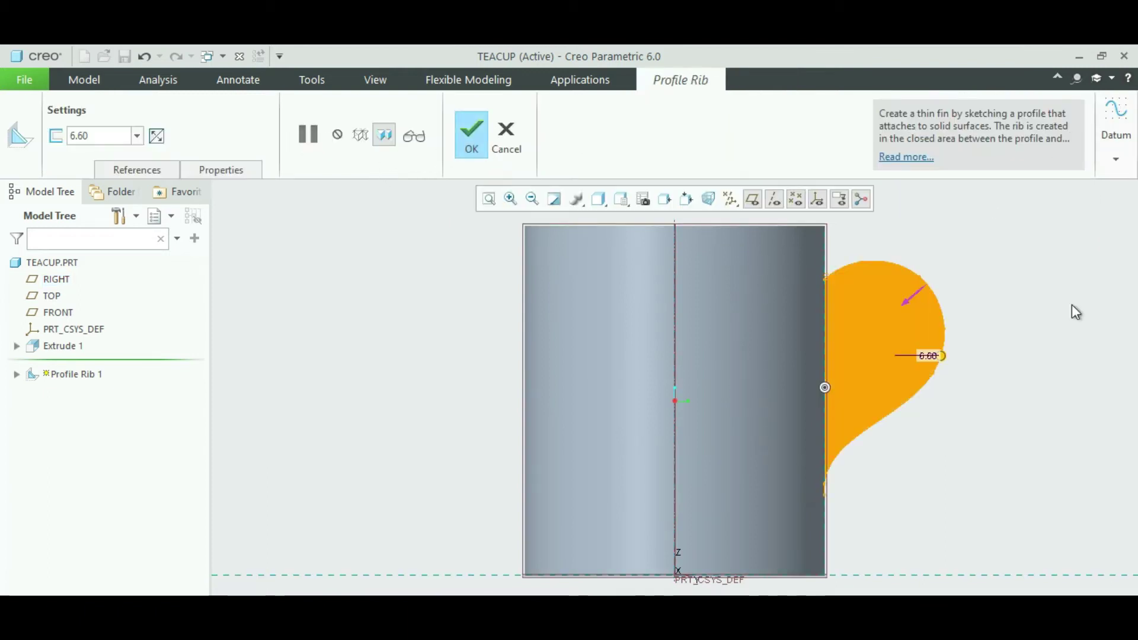
Set the handle rib's thickness to 20
{"action": "key", "text": "ctrl+d"}
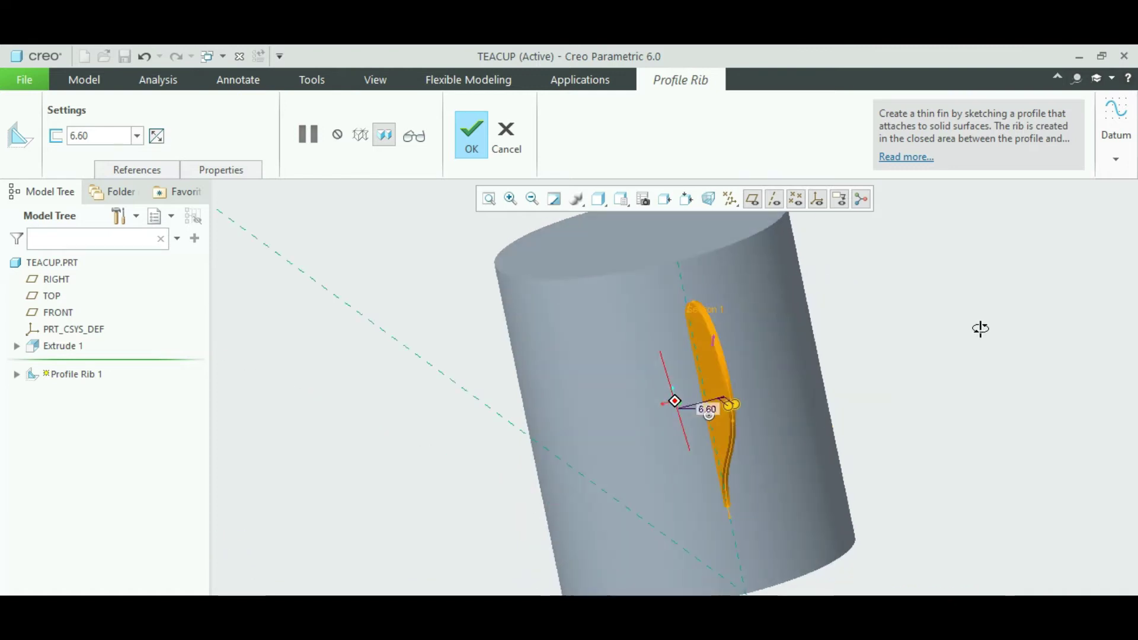
{"action": "double_click", "coordinate": [94, 139]}
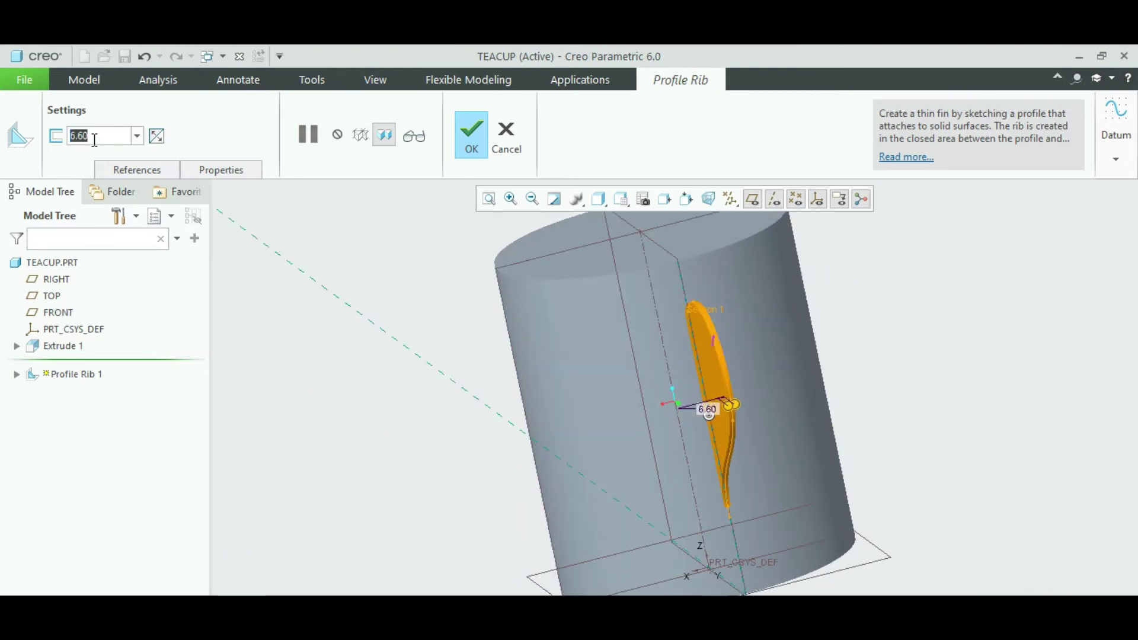
{"action": "key", "text": "BackSpace"}
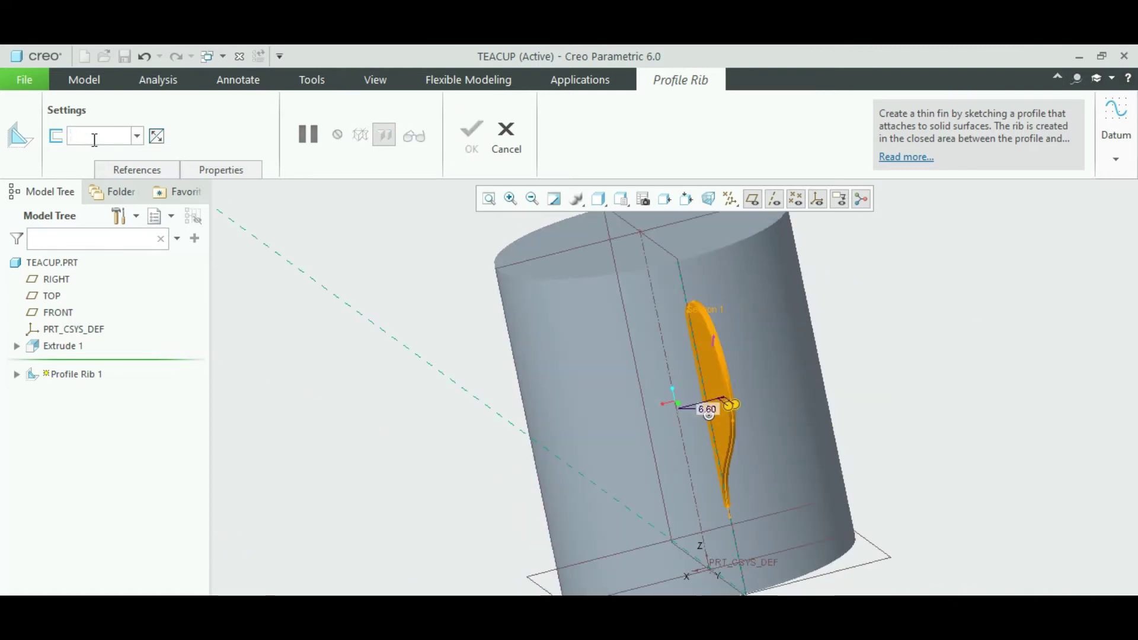
{"action": "type", "text": "20"}
{"action": "key", "text": "Return"}
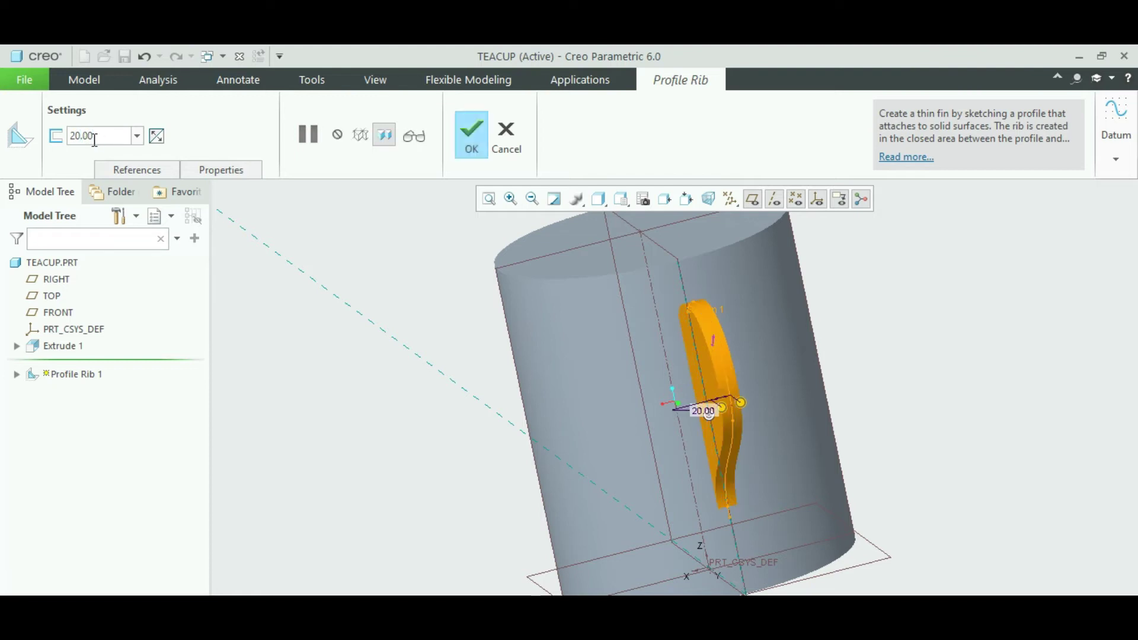
Set the handle rib's thickness to 30 and complete the profile rib
{"action": "key", "text": "BackSpace"}
{"action": "key", "text": "BackSpace"}
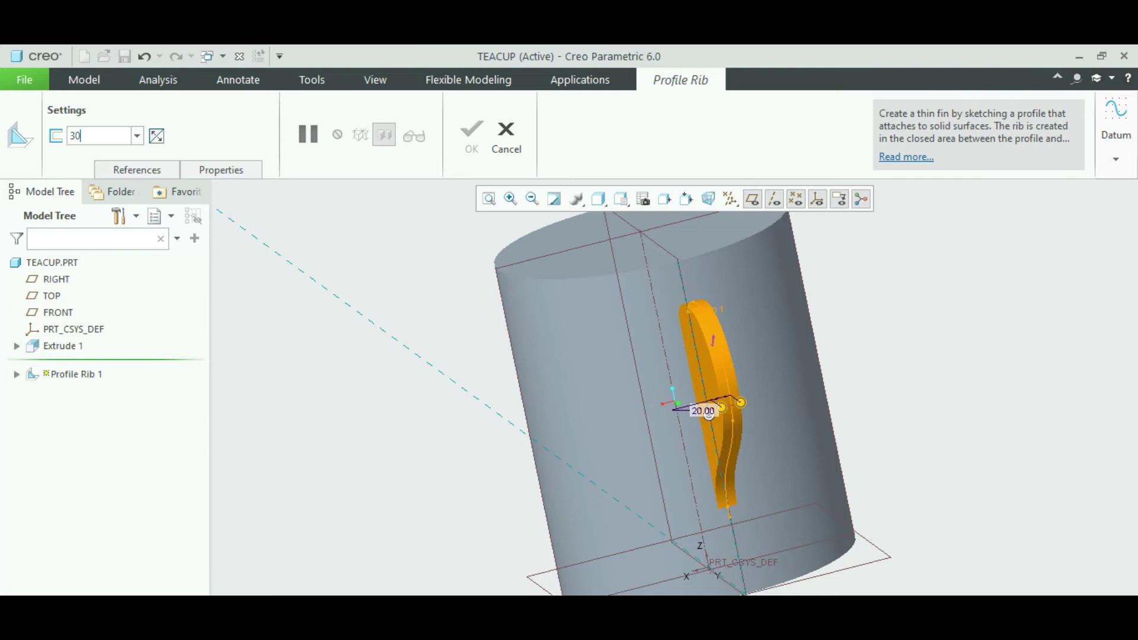
{"action": "type", "text": "30"}
{"action": "key", "text": "Return"}
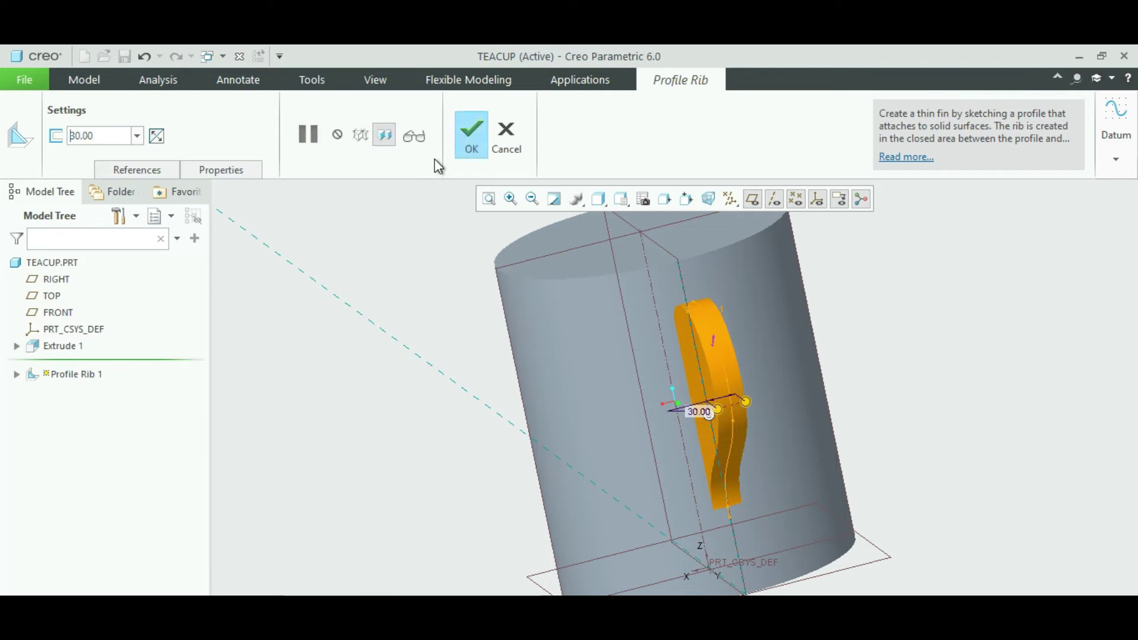
{"action": "left_click", "coordinate": [471, 142]}
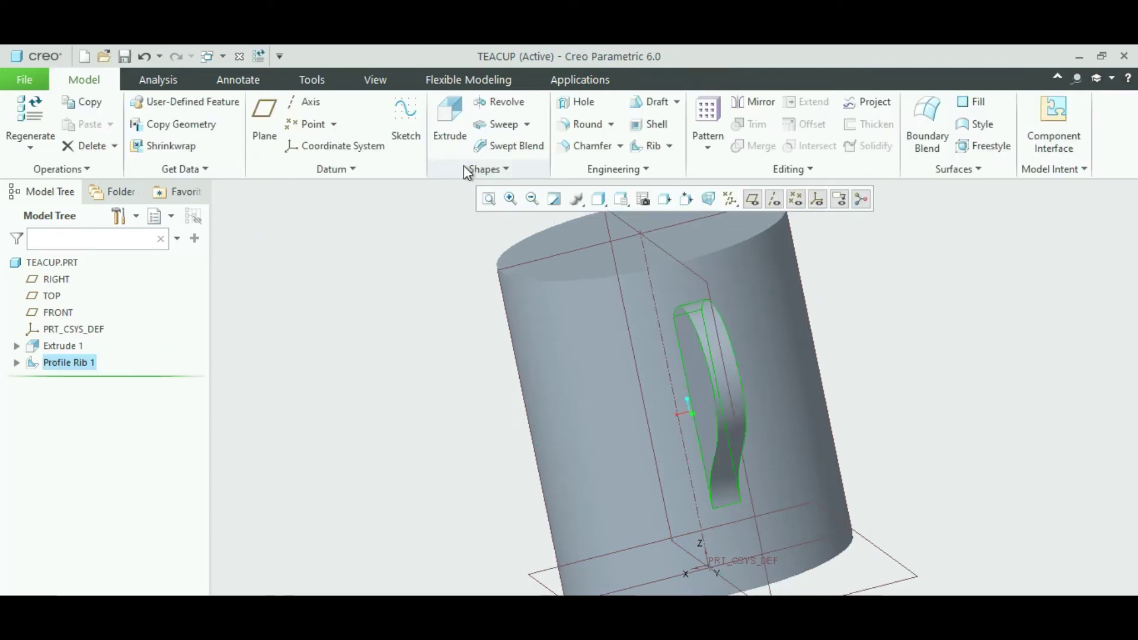
Start an extrude sketch on the handle's flat side face, viewed square to the sketch plane
{"action": "mouse_move", "coordinate": [903, 357]}
{"action": "middle_mouse_down"}
{"action": "mouse_move", "coordinate": [978, 358]}
{"action": "mouse_move", "coordinate": [952, 307]}
{"action": "mouse_move", "coordinate": [898, 292]}
{"action": "mouse_move", "coordinate": [990, 336]}
{"action": "mouse_move", "coordinate": [975, 355]}
{"action": "middle_mouse_up"}
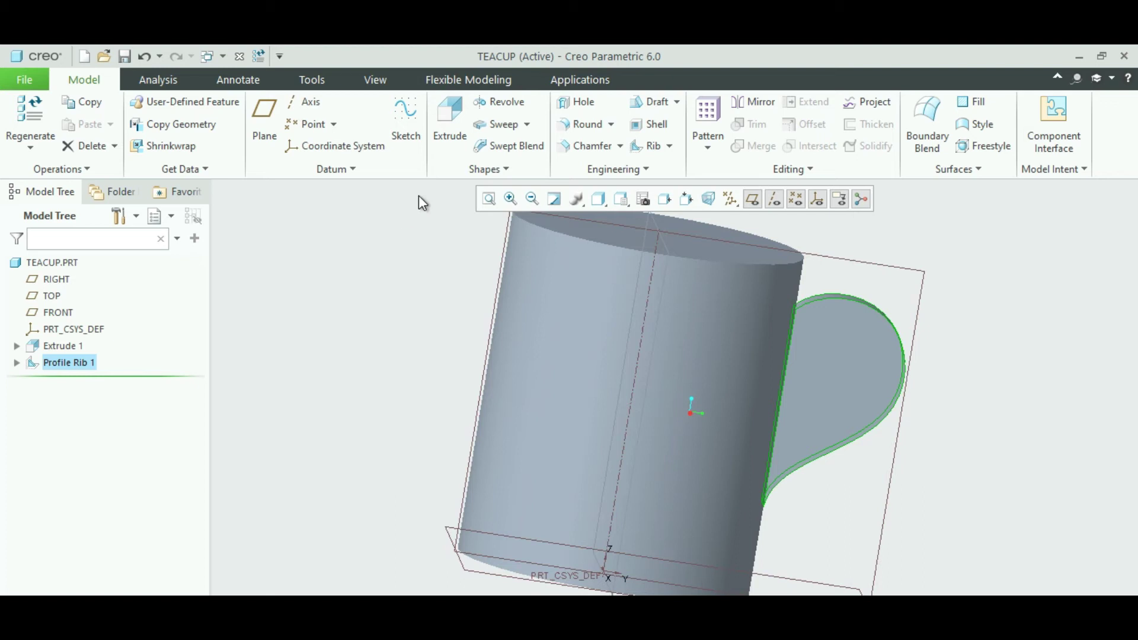
{"action": "left_click", "coordinate": [800, 343]}
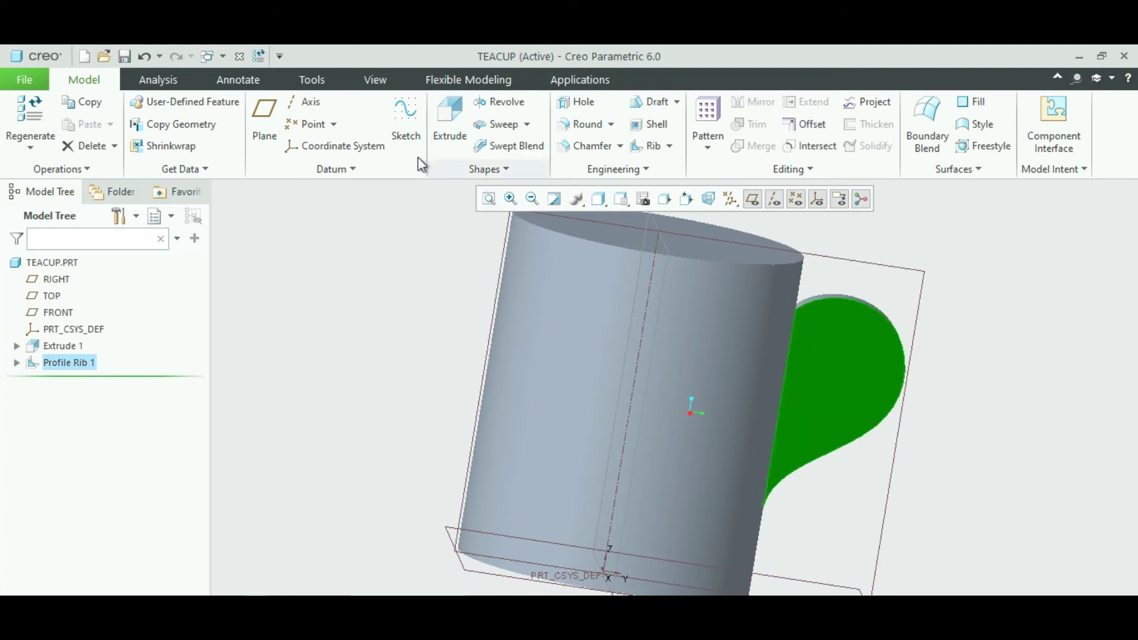
{"action": "left_click", "coordinate": [451, 118]}
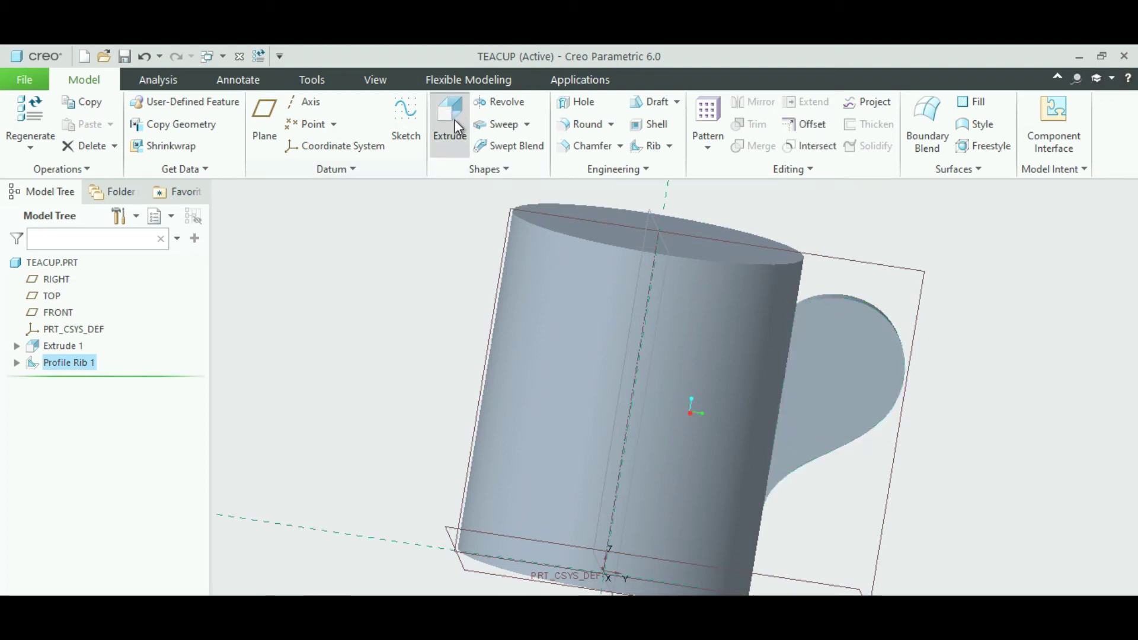
{"action": "left_click", "coordinate": [772, 199]}
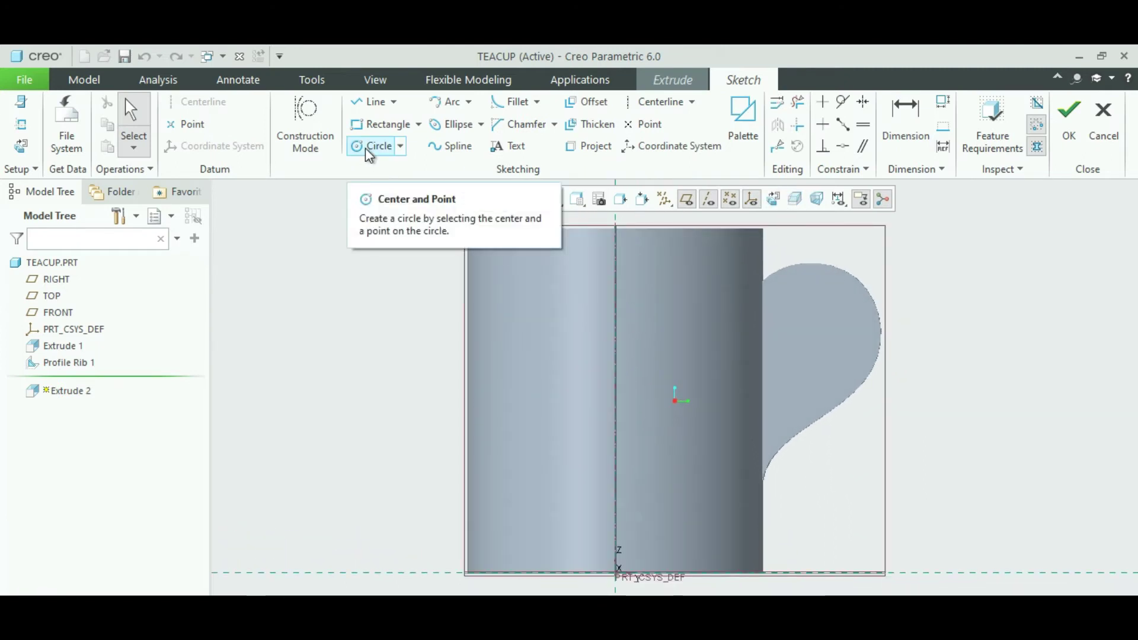
Sketch a circle inside the handle's upper rounded part, reaching almost to the cup wall and the handle's outer edge
{"action": "left_click", "coordinate": [368, 151]}
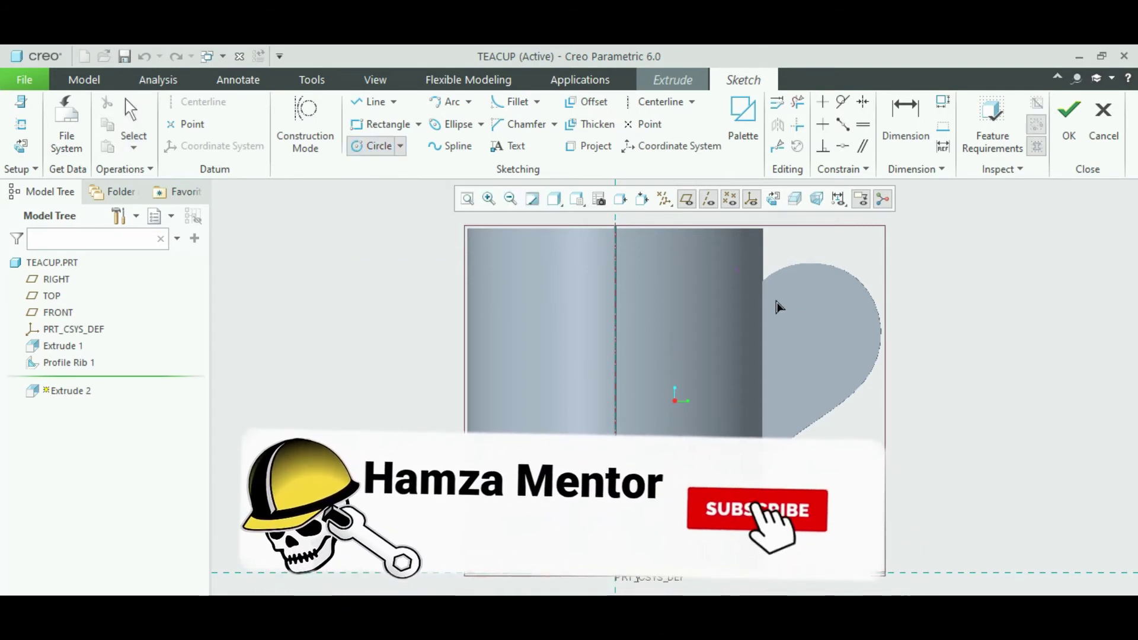
{"action": "middle_click", "coordinate": [823, 360]}
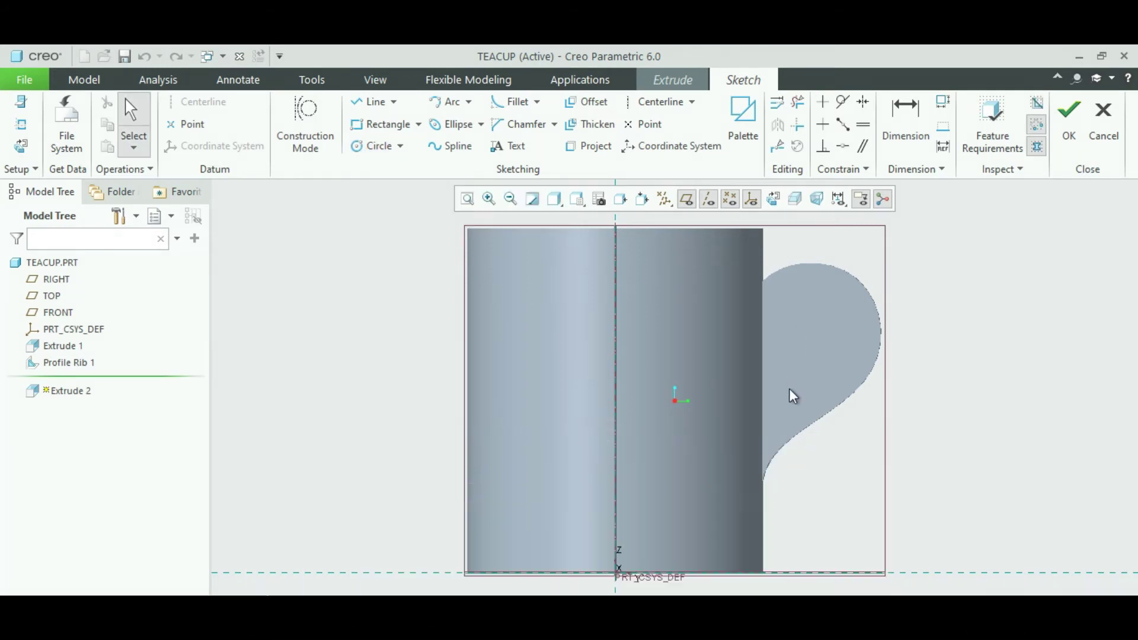
{"action": "left_click", "coordinate": [364, 145]}
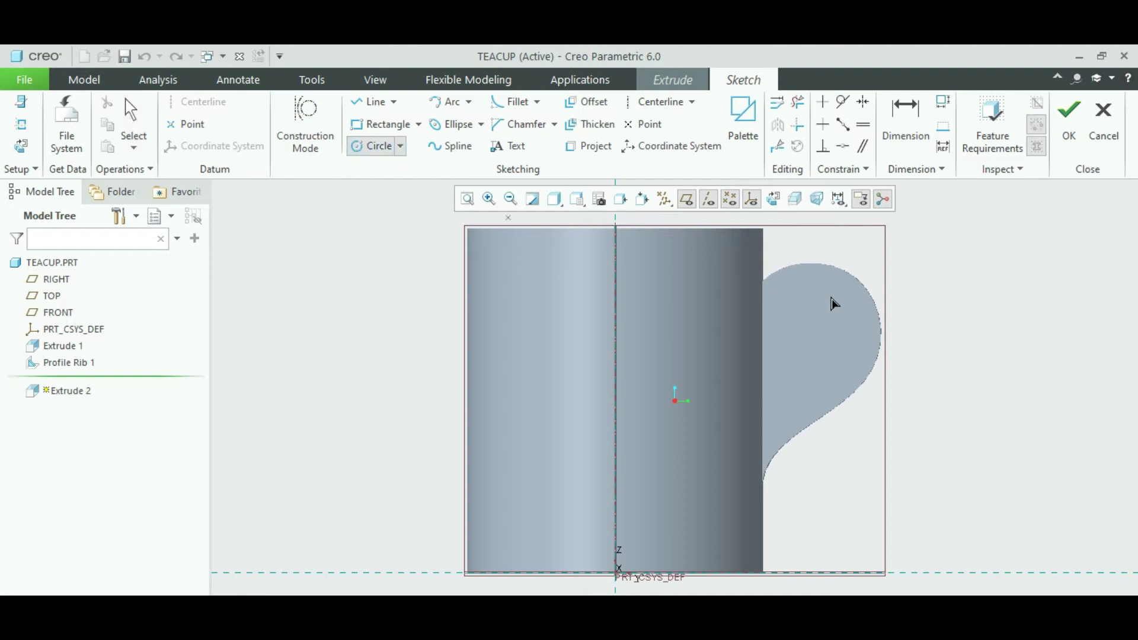
{"action": "left_click", "coordinate": [818, 332]}
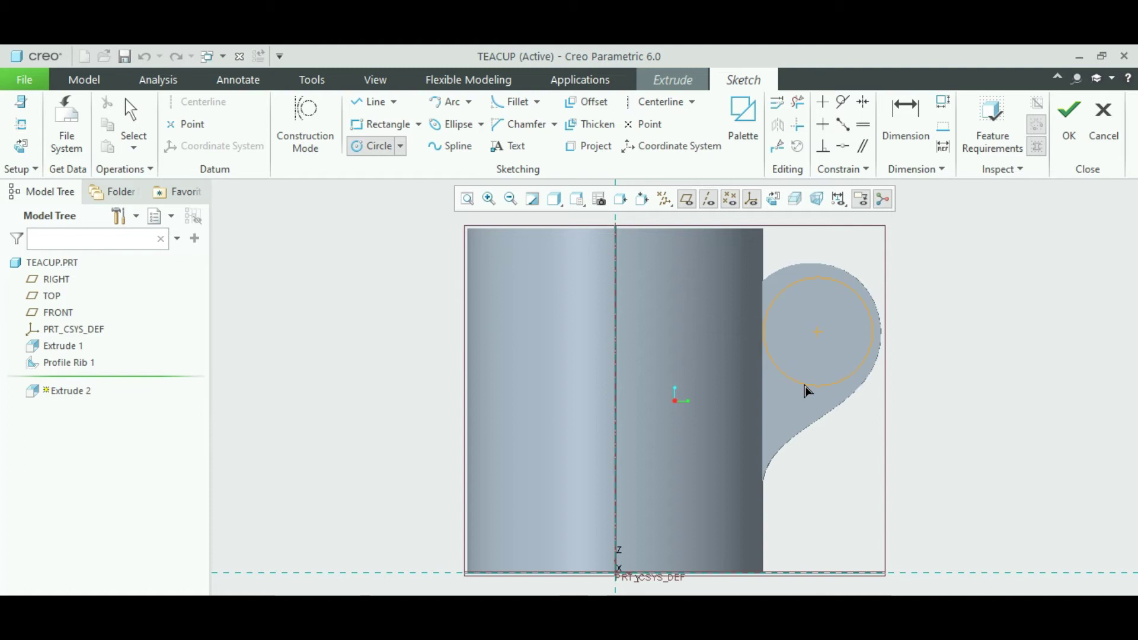
{"action": "left_click", "coordinate": [807, 391]}
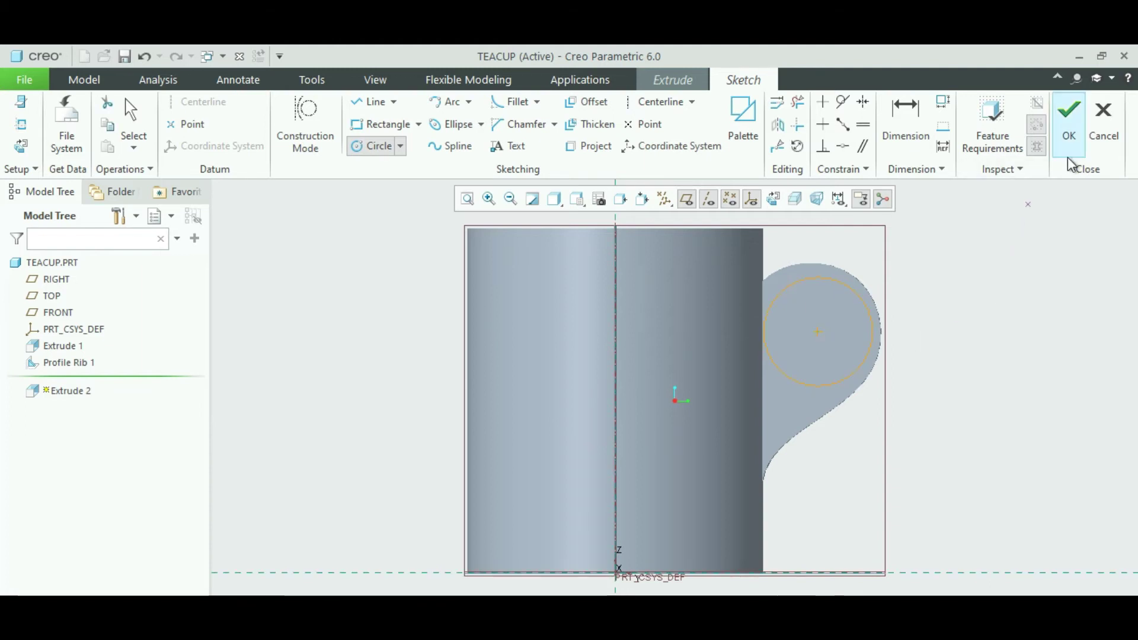
Finish the circle sketch and extrude it as a material-removing cut through the handle, 110.49 deep
{"action": "left_click", "coordinate": [1070, 135]}
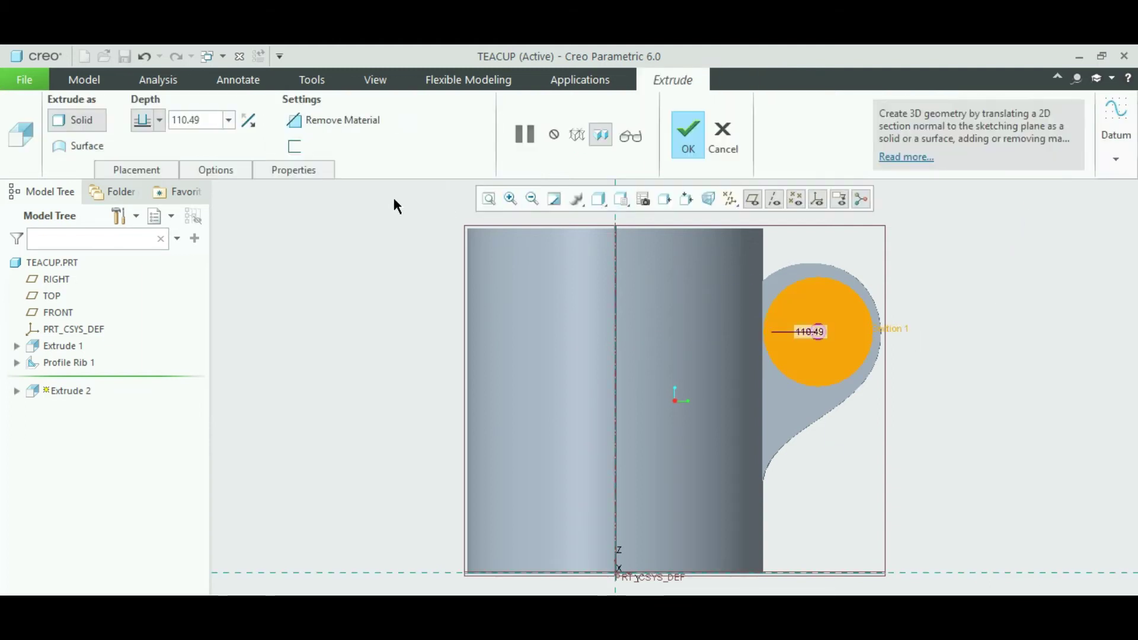
{"action": "left_click", "coordinate": [298, 123]}
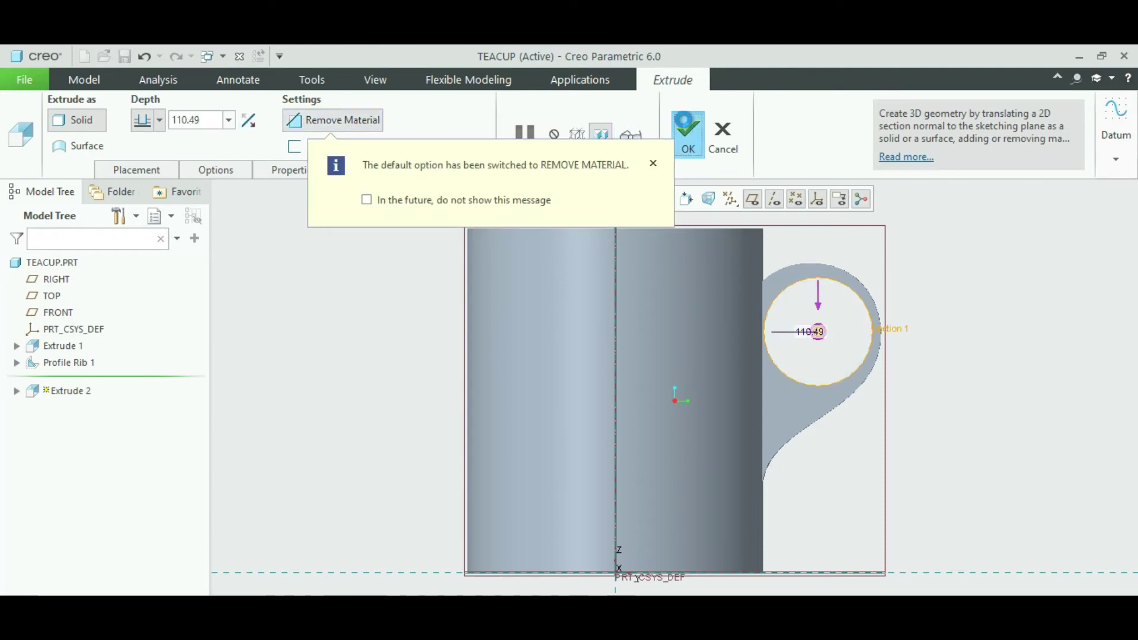
{"action": "left_click", "coordinate": [687, 133]}
{"action": "middle_click_drag", "start_coordinate": [991, 271], "coordinate": [937, 305]}
{"action": "left_click", "coordinate": [637, 141]}
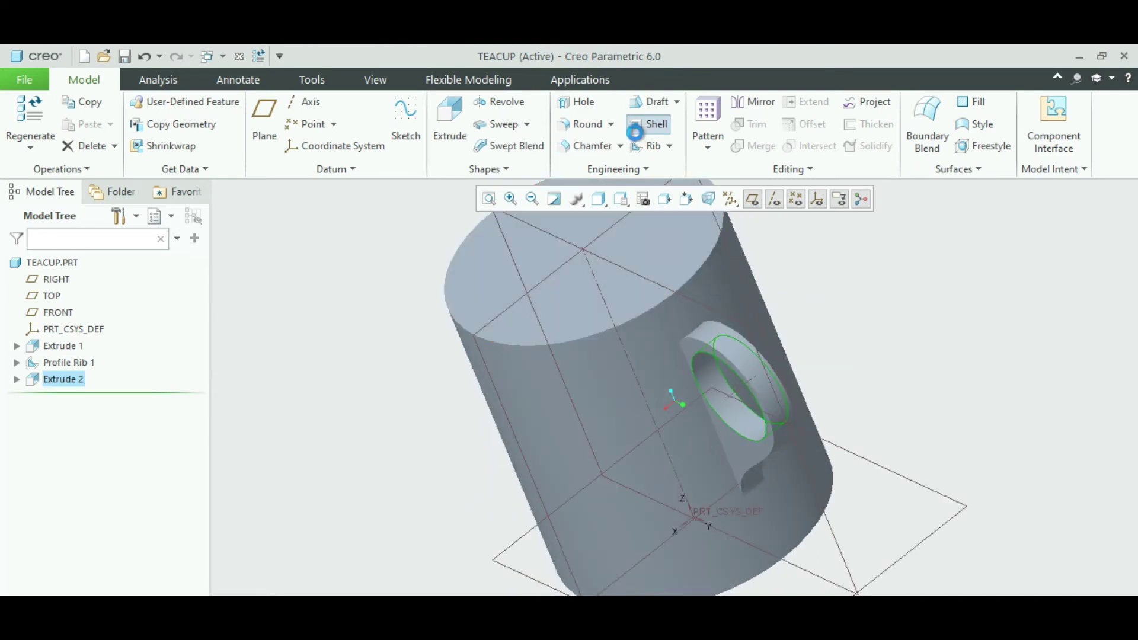
{"action": "left_click", "coordinate": [644, 244]}
{"action": "middle_click_drag", "start_coordinate": [807, 272], "coordinate": [817, 300]}
{"action": "double_click", "coordinate": [151, 141]}
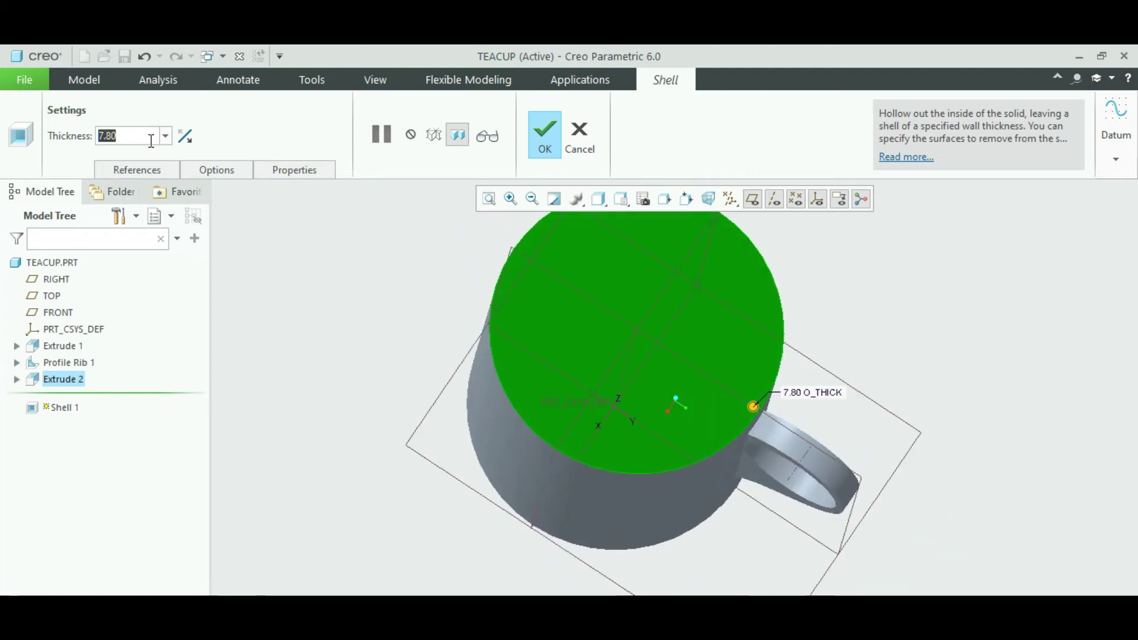
{"action": "type", "text": "8"}
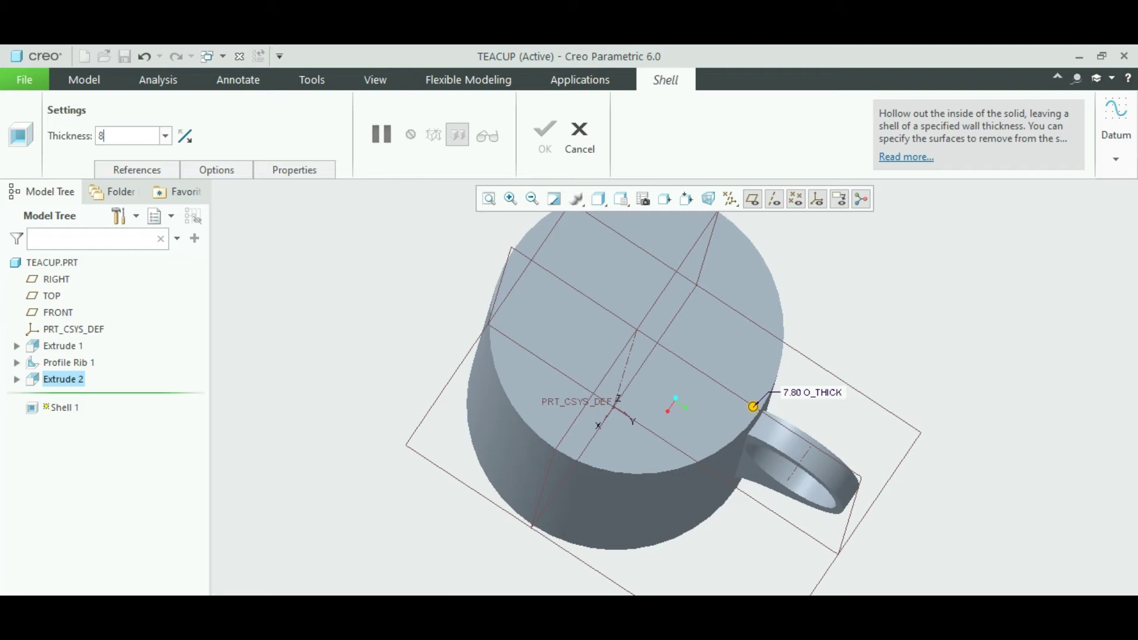
{"action": "key", "text": "Return"}
{"action": "left_click", "coordinate": [151, 140]}
{"action": "key", "text": "BackSpace"}
{"action": "key", "text": "BackSpace"}
{"action": "key", "text": "BackSpace"}
{"action": "key", "text": "BackSpace"}
{"action": "type", "text": "10"}
{"action": "key", "text": "Return"}
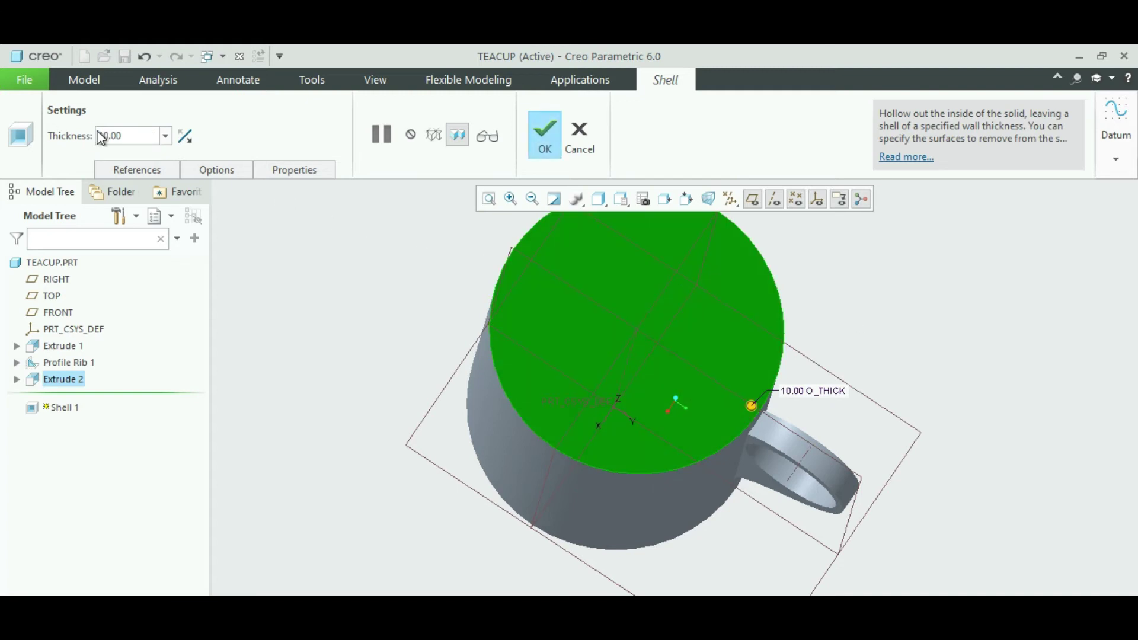
{"action": "key", "text": "BackSpace"}
{"action": "key", "text": "BackSpace"}
{"action": "key", "text": "BackSpace"}
{"action": "key", "text": "BackSpace"}
{"action": "key", "text": "BackSpace"}
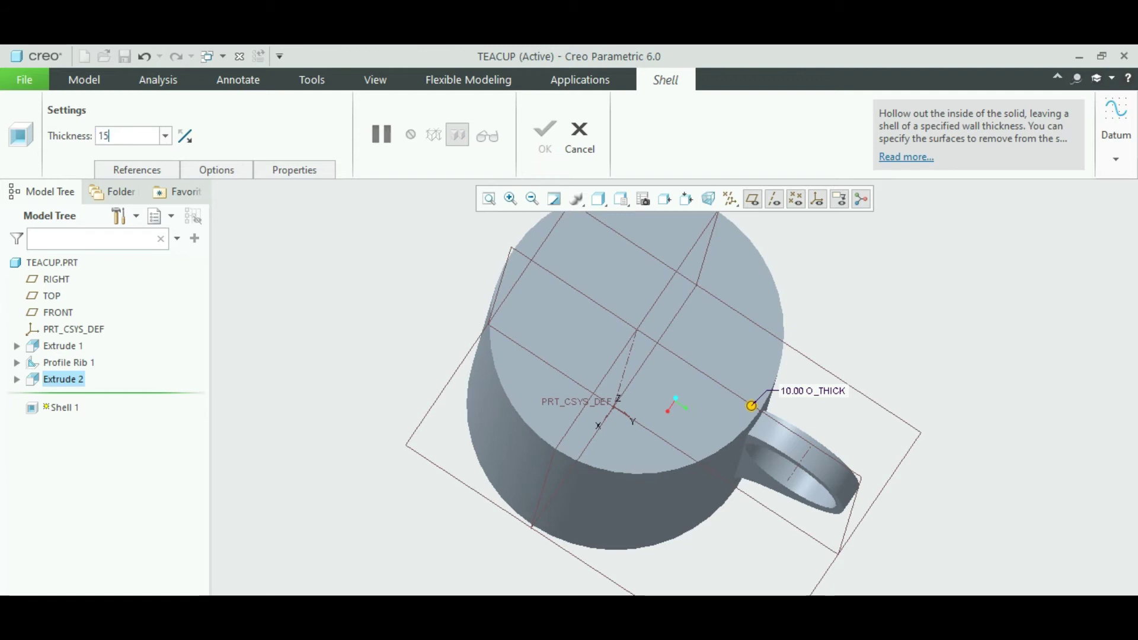
{"action": "type", "text": "15"}
{"action": "key", "text": "Return"}
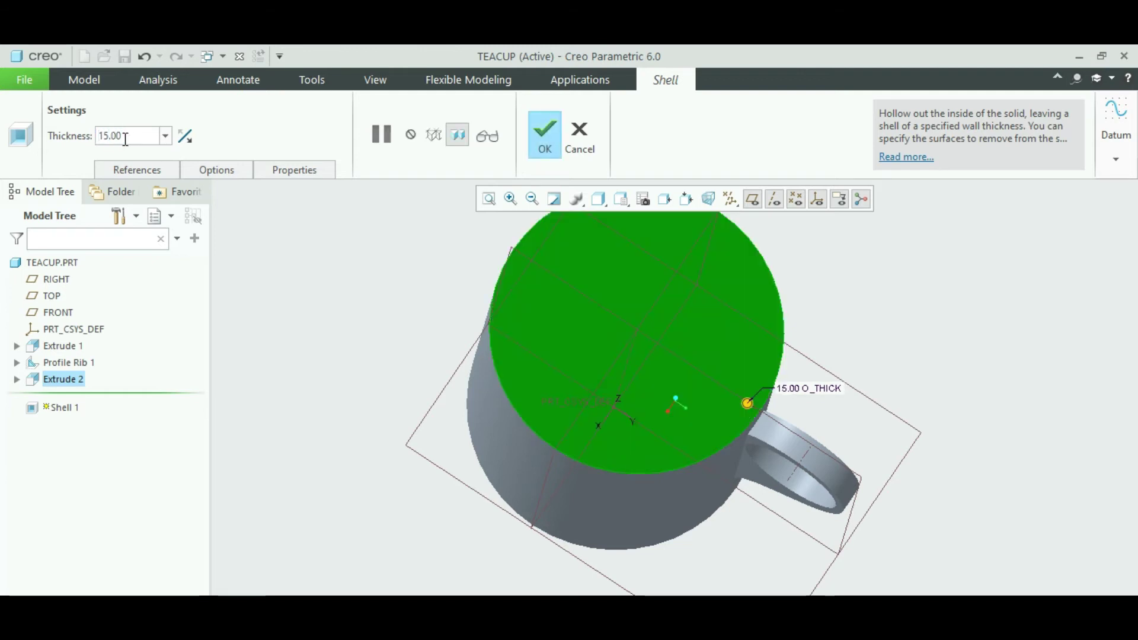
{"action": "left_click", "coordinate": [572, 150]}
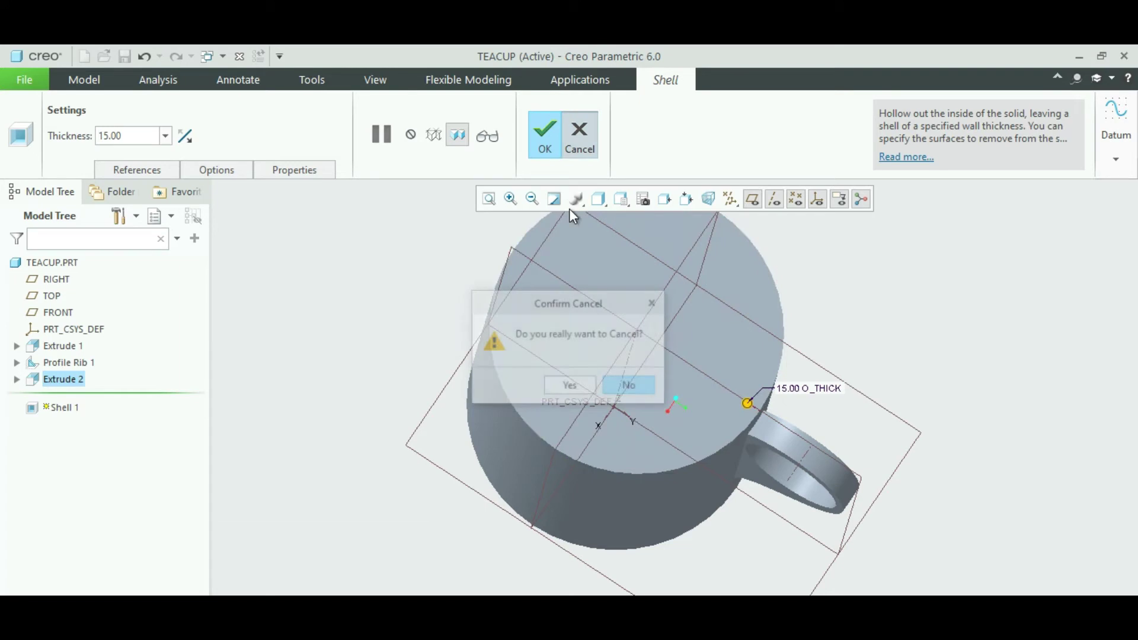
{"action": "left_click", "coordinate": [570, 386]}
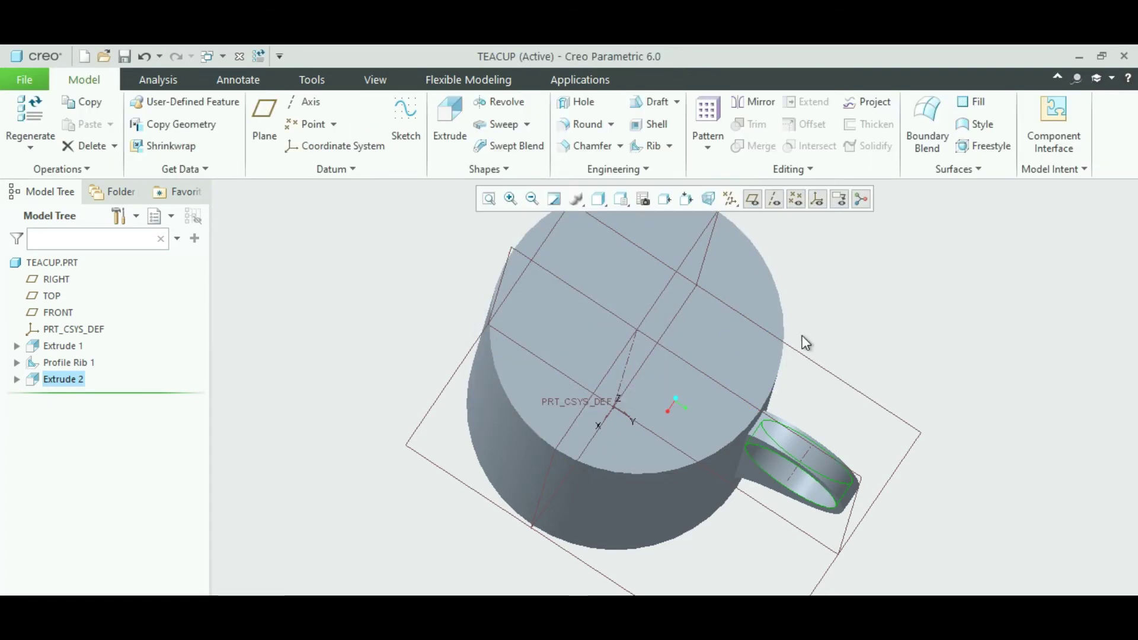
Shell the cup with its top face removed and a wall thickness of 5
{"action": "left_click", "coordinate": [713, 375]}
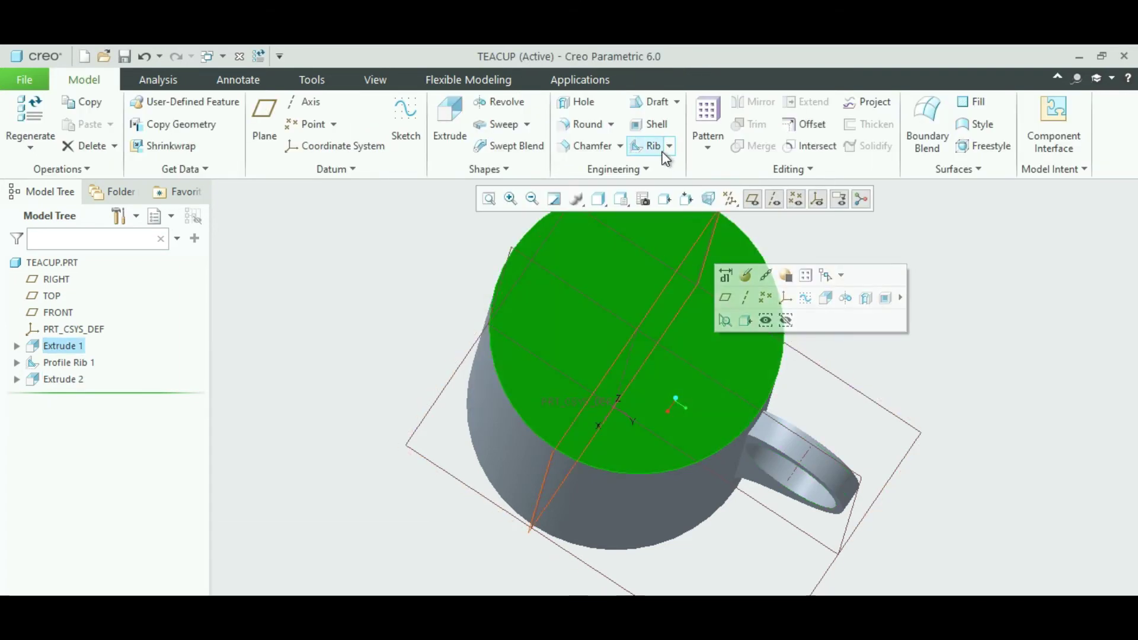
{"action": "left_click", "coordinate": [636, 126]}
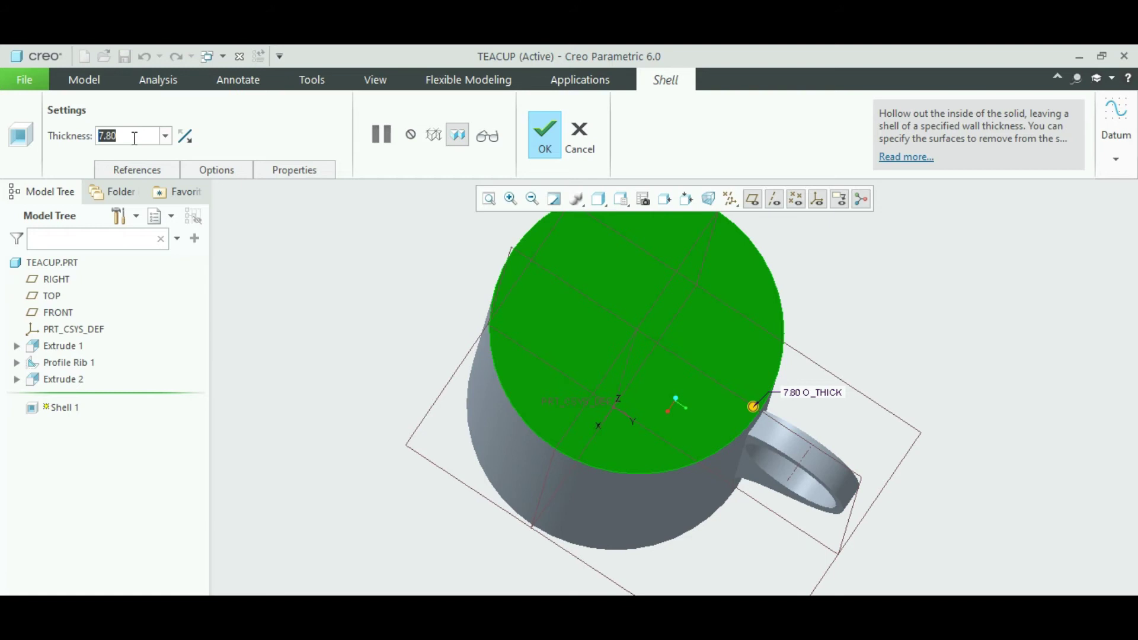
{"action": "key", "text": "BackSpace"}
{"action": "type", "text": "5"}
{"action": "key", "text": "Return"}
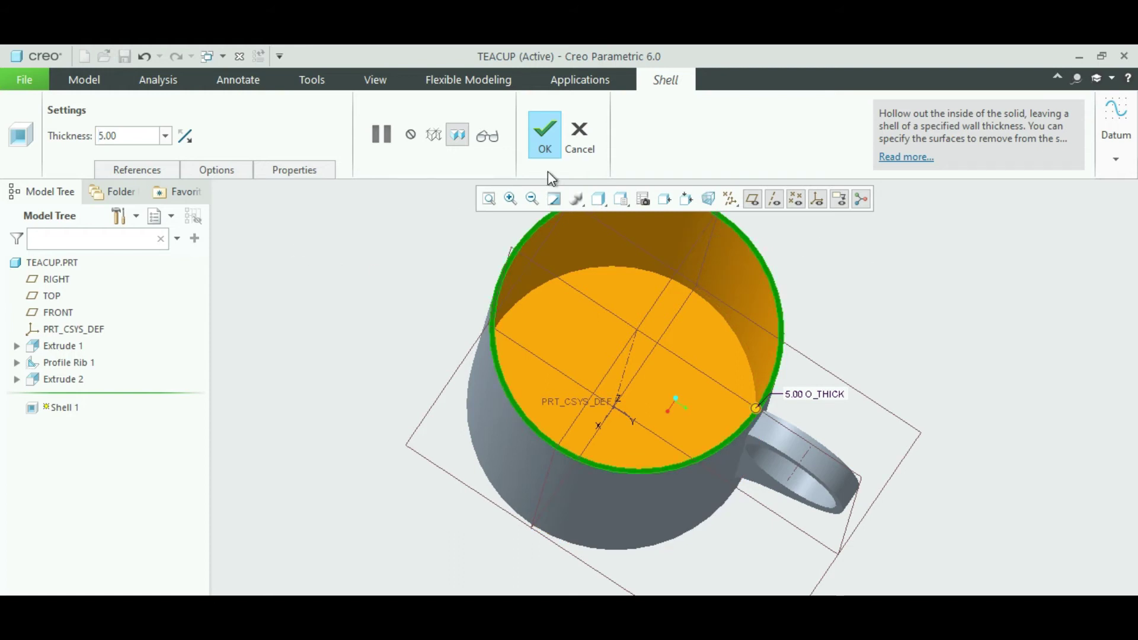
{"action": "middle_click_drag", "start_coordinate": [961, 290], "coordinate": [948, 243]}
{"action": "left_click", "coordinate": [551, 145]}
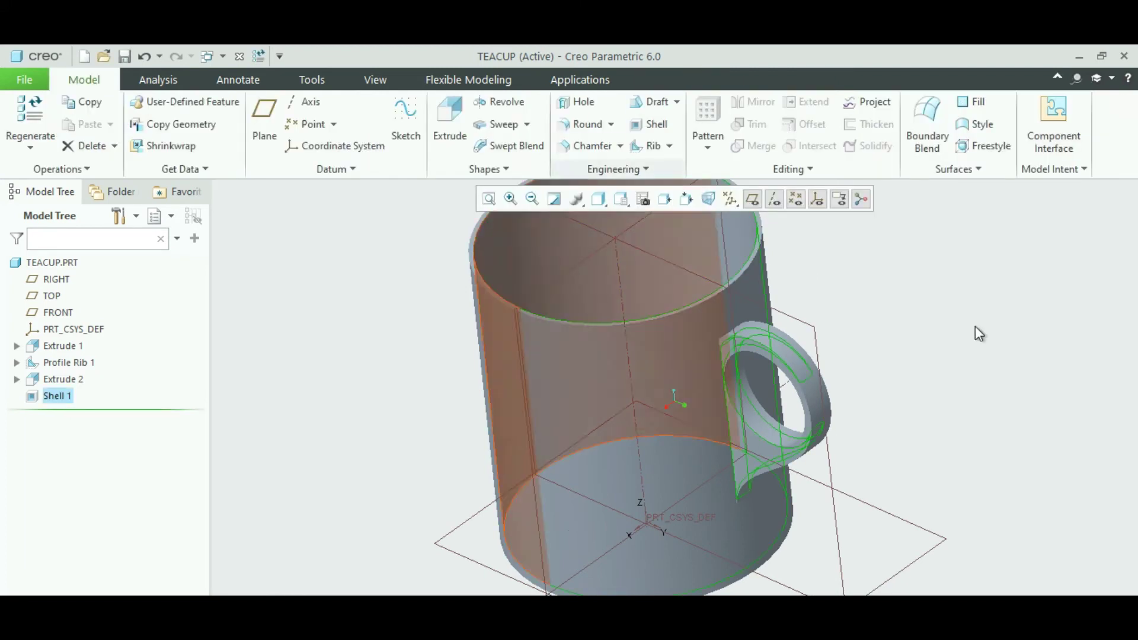
Start a round on the handle's outer edge and set its radius to 6
{"action": "left_click", "coordinate": [585, 124]}
{"action": "left_click", "coordinate": [803, 373]}
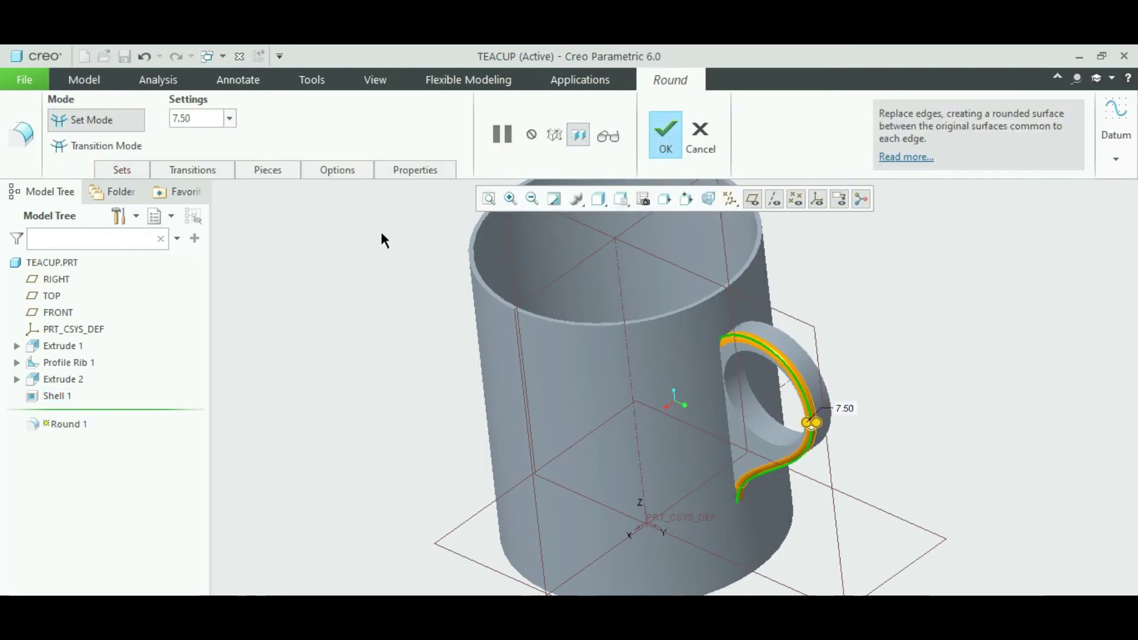
{"action": "key", "text": "BackSpace"}
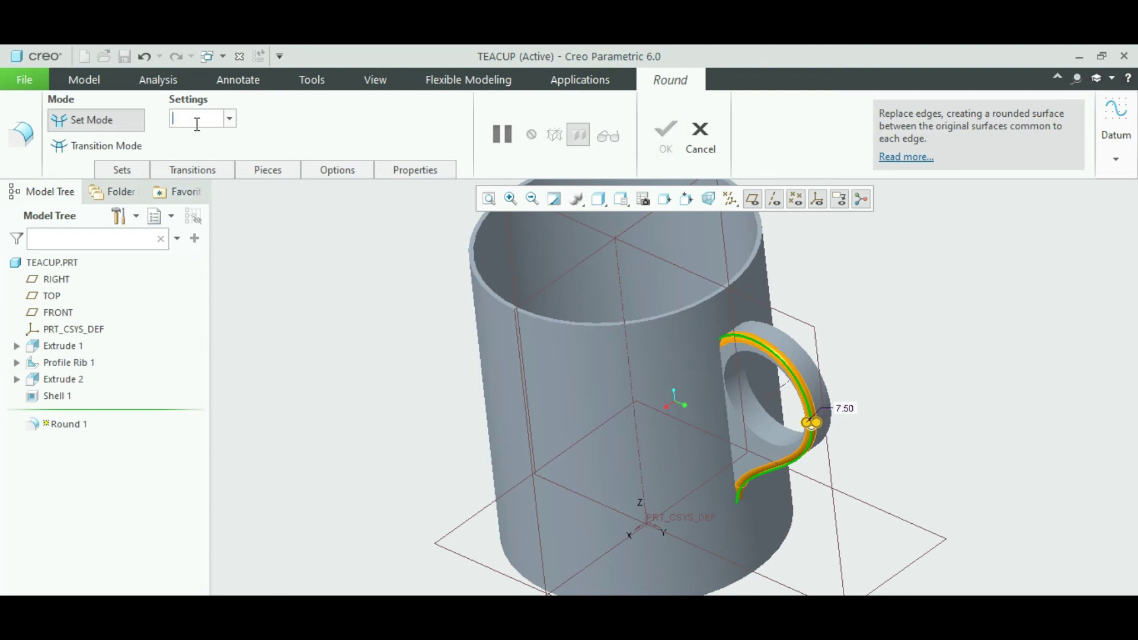
{"action": "type", "text": "6"}
{"action": "key", "text": "Return"}
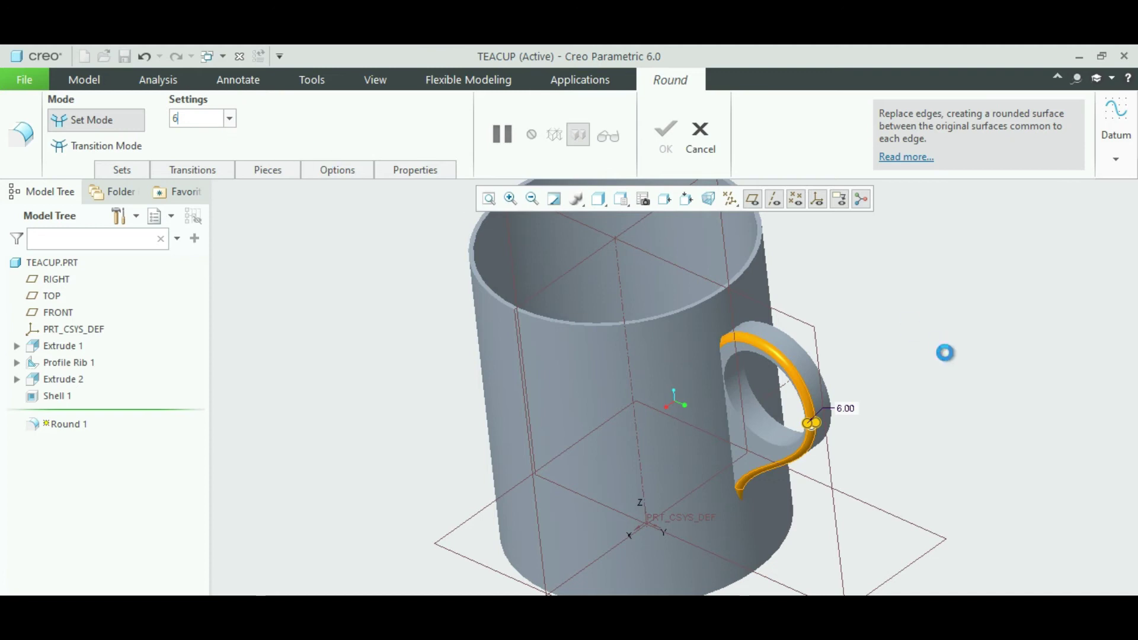
{"action": "key", "text": "Return"}
Add the handle's remaining outer edges and the edges of its circular hole to the round
{"action": "middle_click_drag", "start_coordinate": [944, 349], "coordinate": [881, 392]}
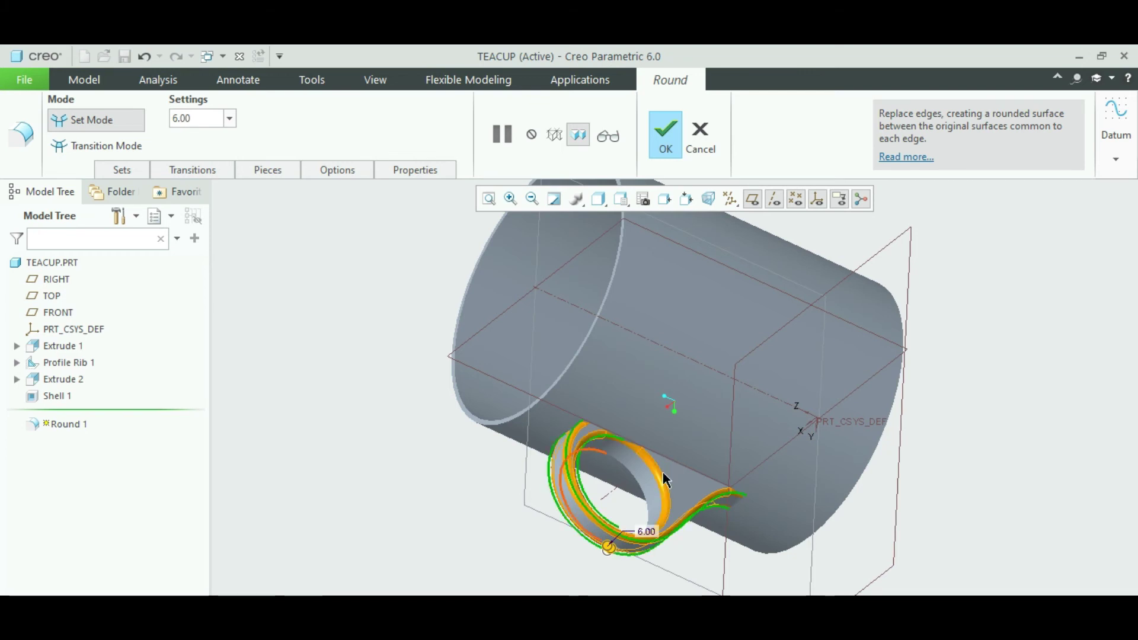
{"action": "left_click", "coordinate": [570, 500]}
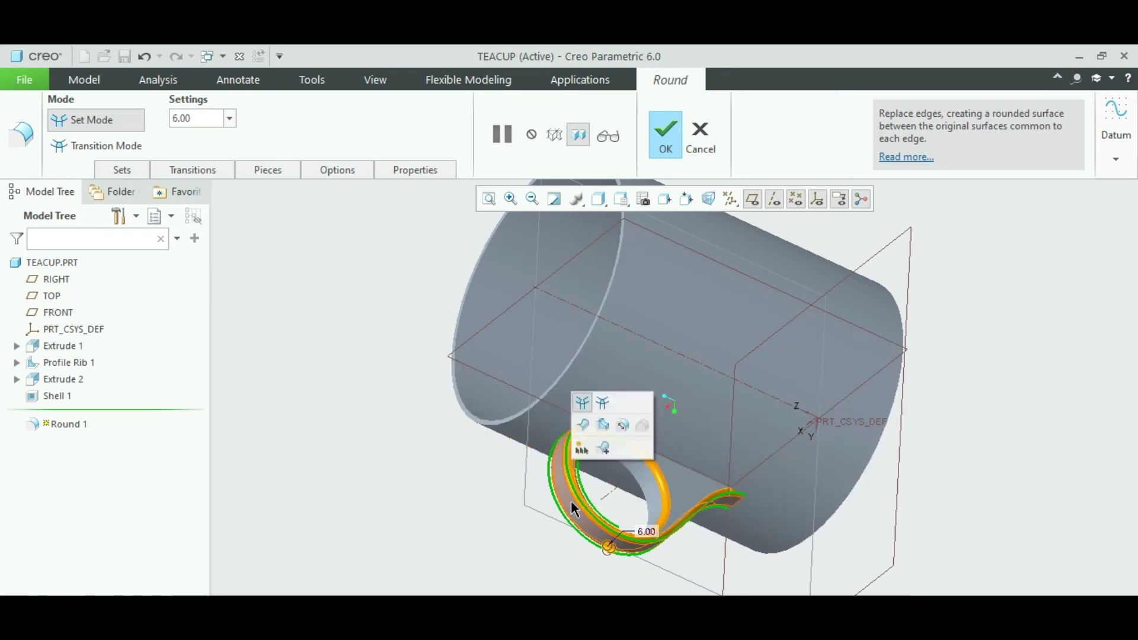
{"action": "left_click", "coordinate": [479, 499]}
{"action": "middle_click_drag", "start_coordinate": [479, 505], "coordinate": [563, 486]}
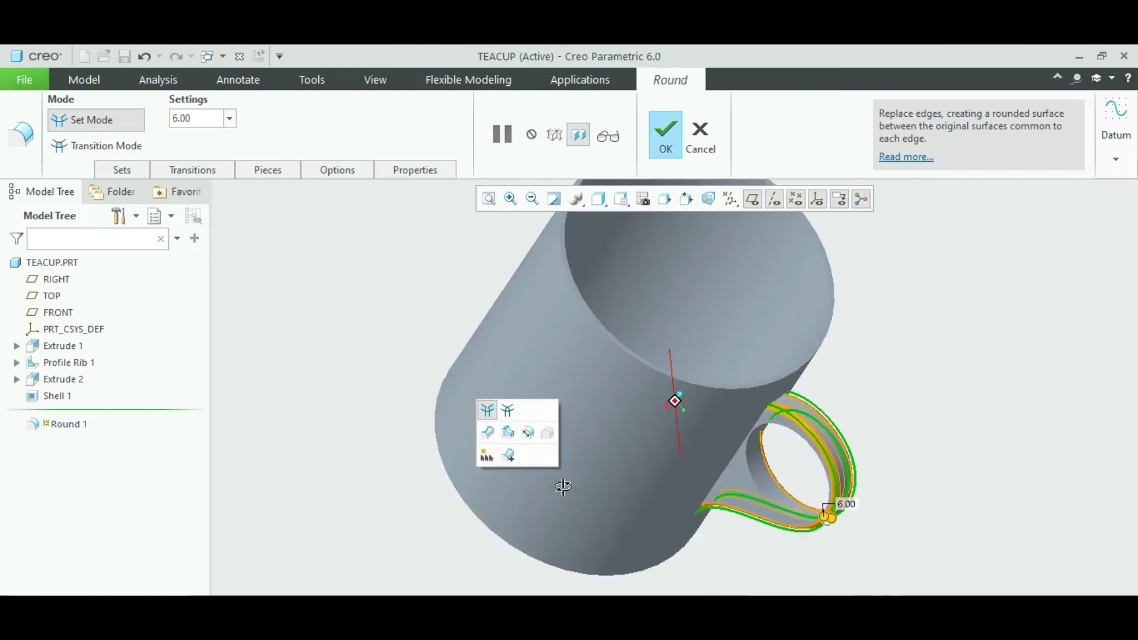
Add the cup's inner and outer rim edges and its base edge to the round, and complete the feature
{"action": "left_click", "coordinate": [916, 318]}
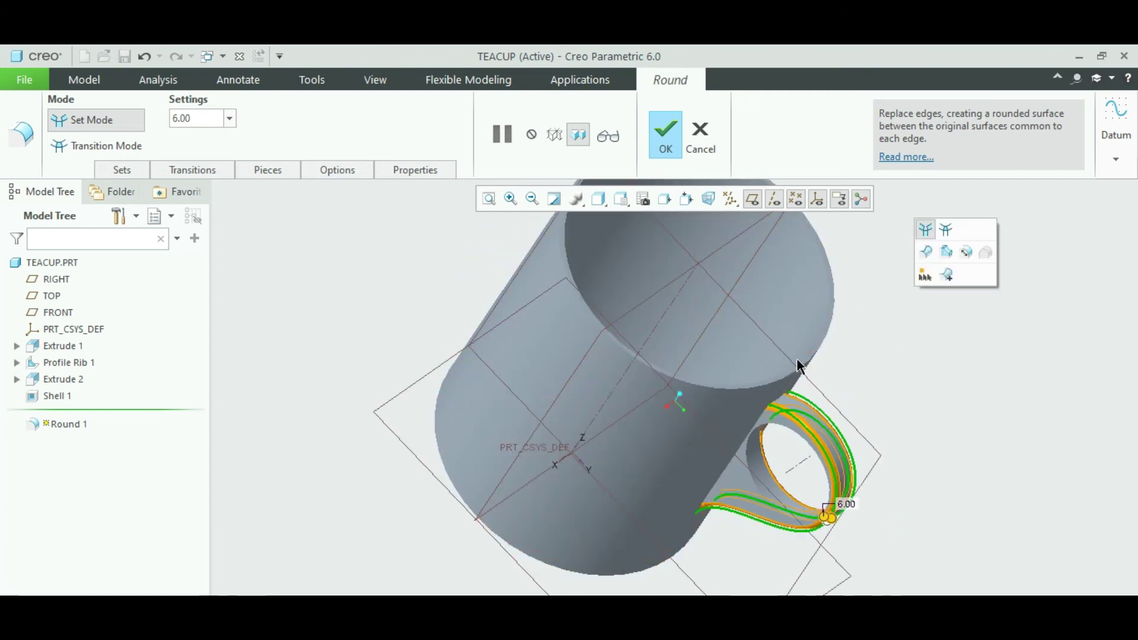
{"action": "left_click", "coordinate": [649, 364]}
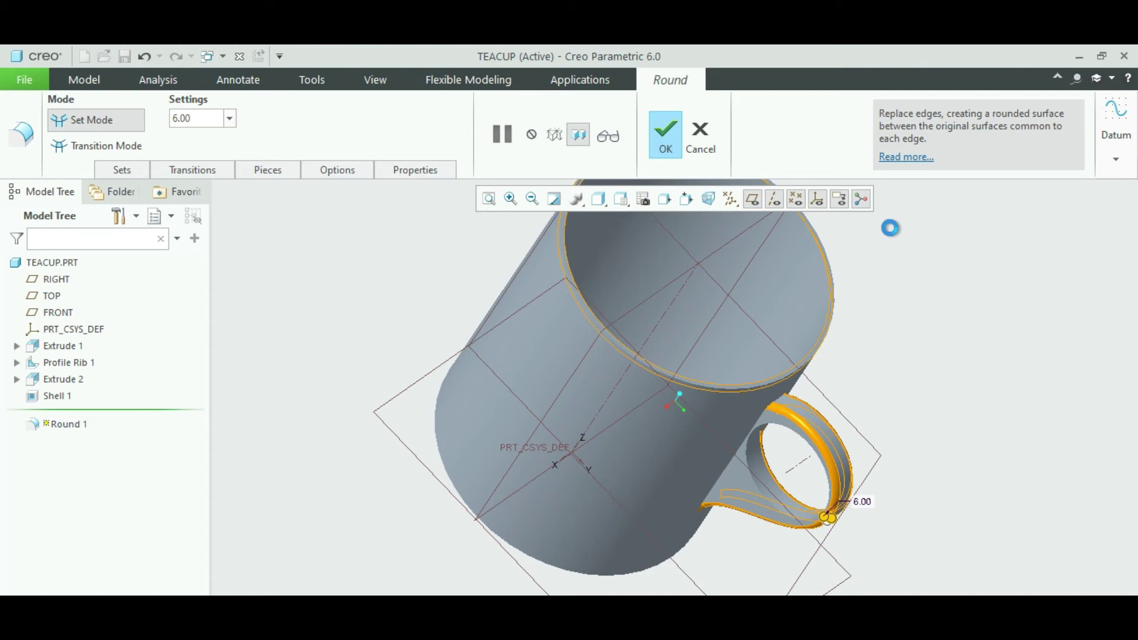
{"action": "middle_click_drag", "start_coordinate": [876, 275], "coordinate": [892, 220]}
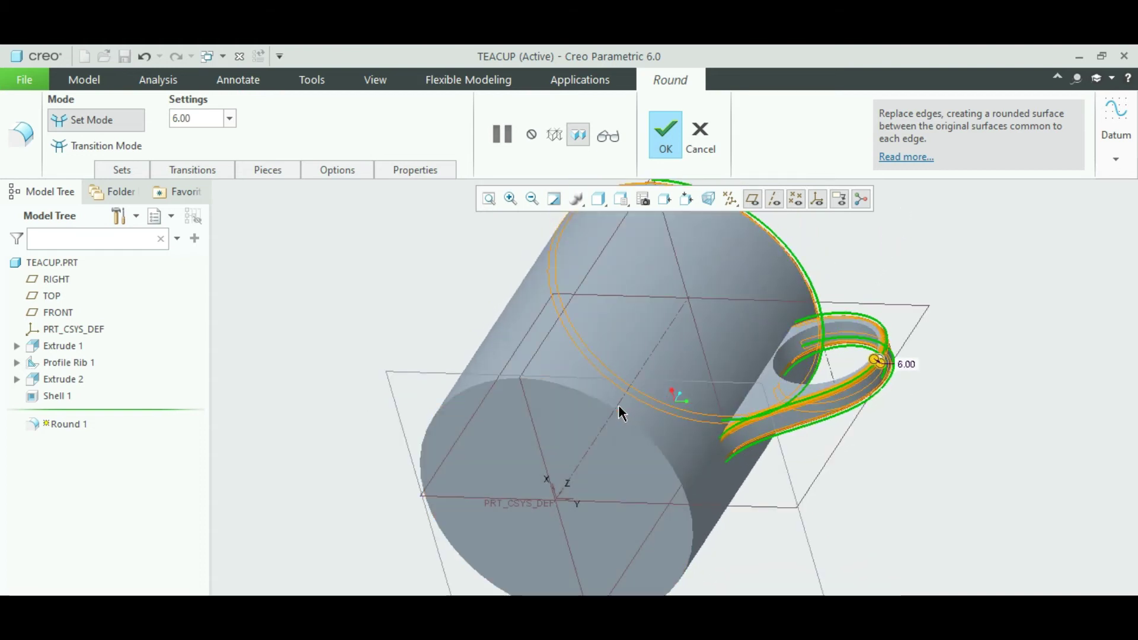
{"action": "left_click", "coordinate": [654, 137]}
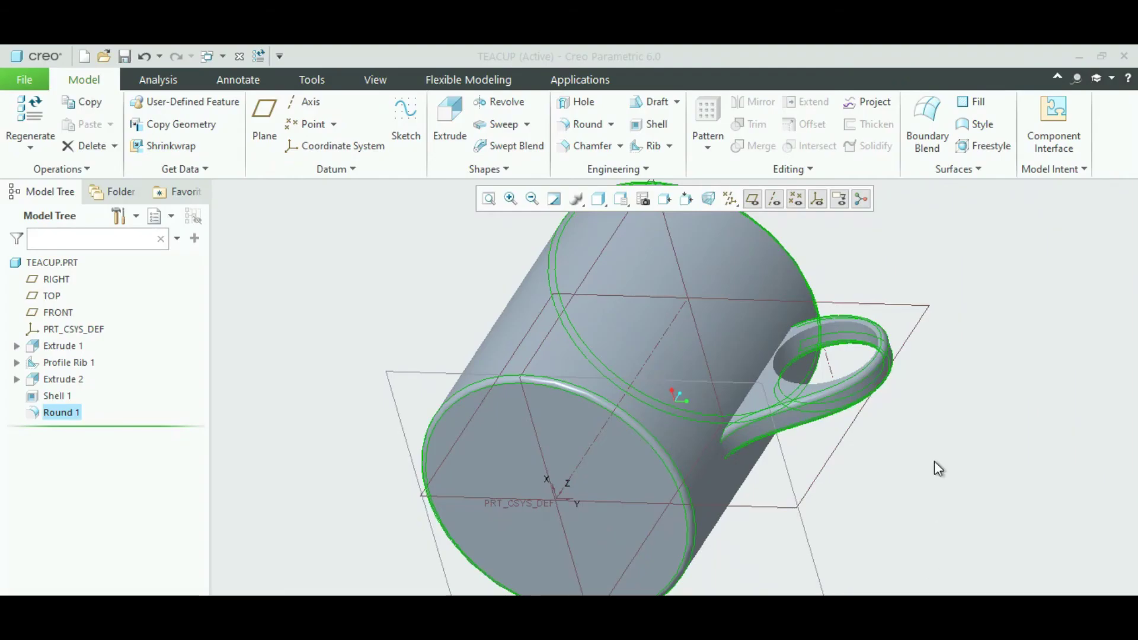
{"action": "key", "text": "ctrl+d"}
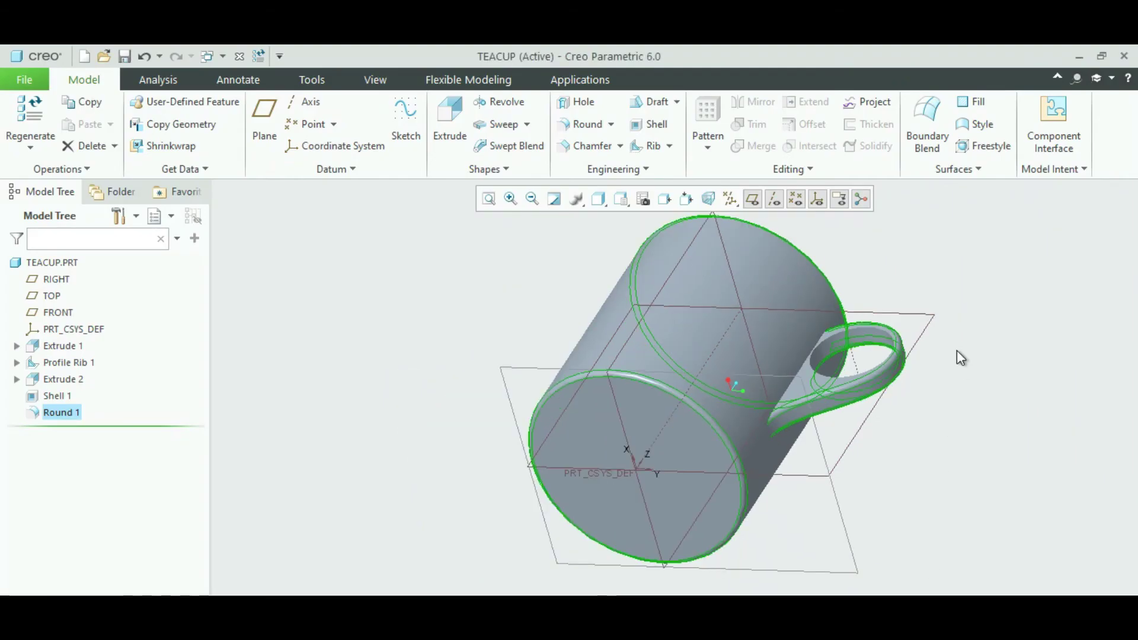
{"action": "middle_click_drag", "start_coordinate": [957, 356], "coordinate": [980, 454]}
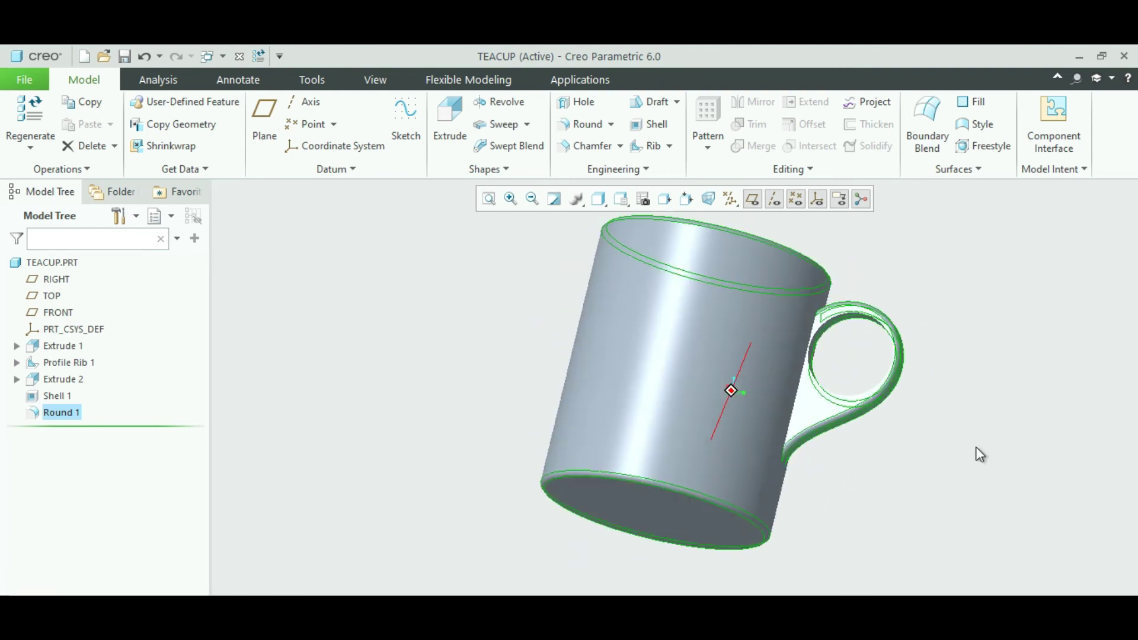
Apply the dark red-brown wood-grain appearance to both halves of the cup's outer cylindrical surface
{"action": "left_click", "coordinate": [376, 77]}
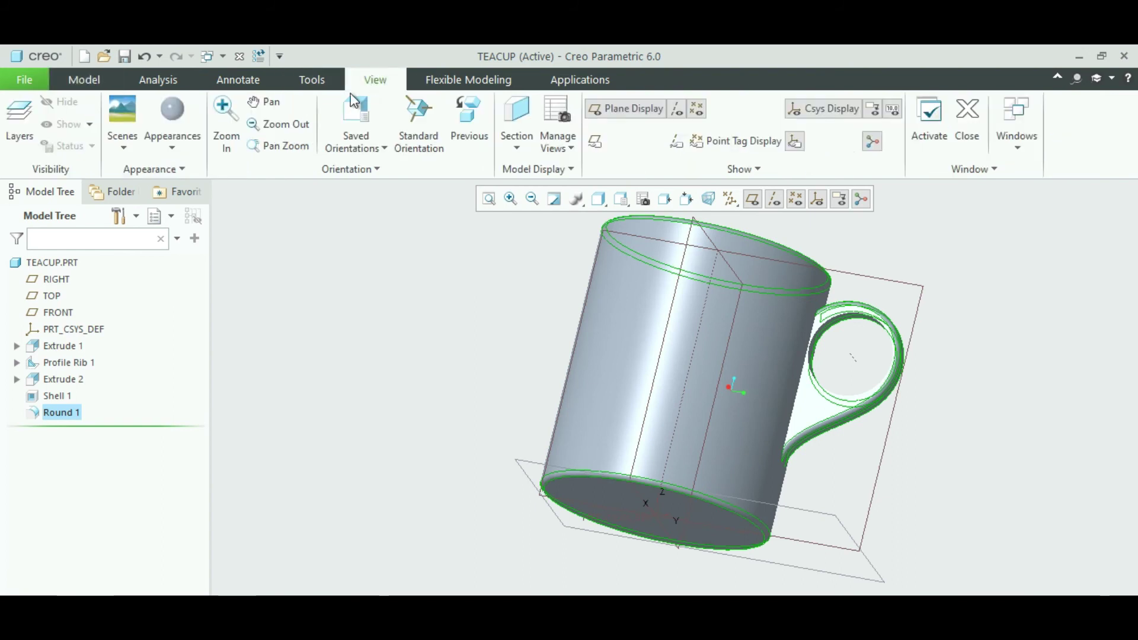
{"action": "left_click", "coordinate": [173, 142]}
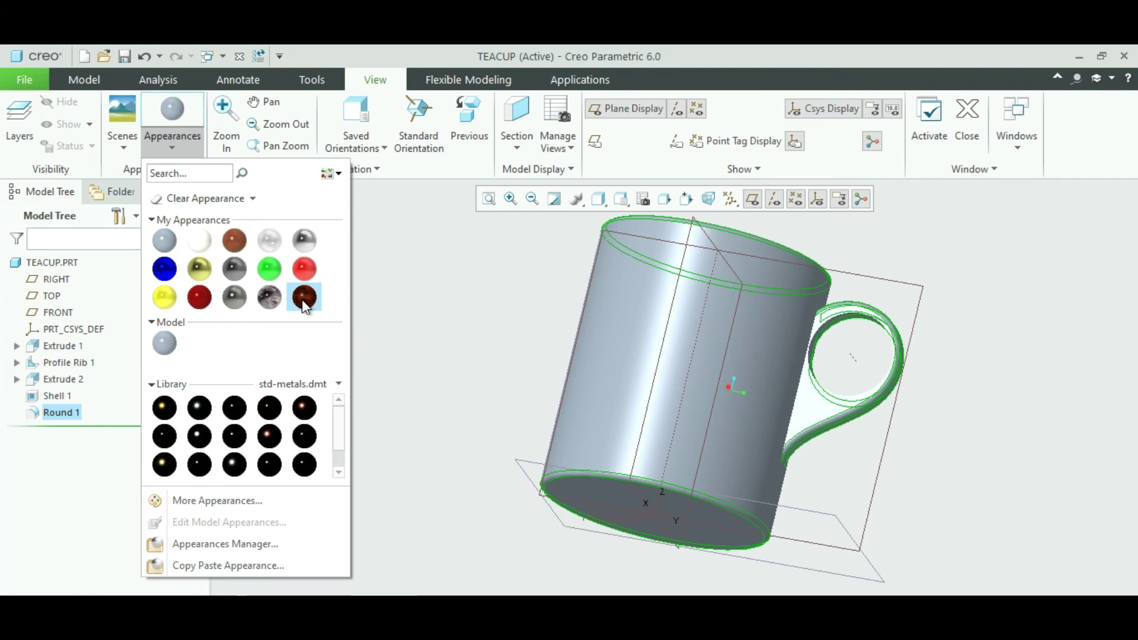
{"action": "left_click", "coordinate": [305, 298]}
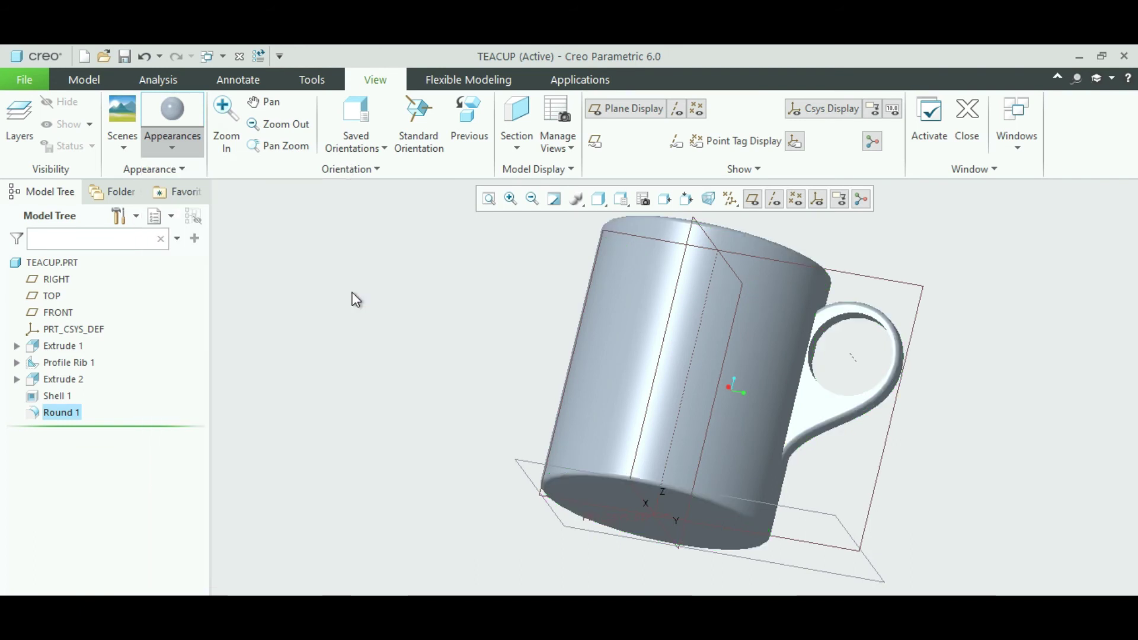
{"action": "left_click", "coordinate": [188, 125]}
{"action": "left_click", "coordinate": [698, 336]}
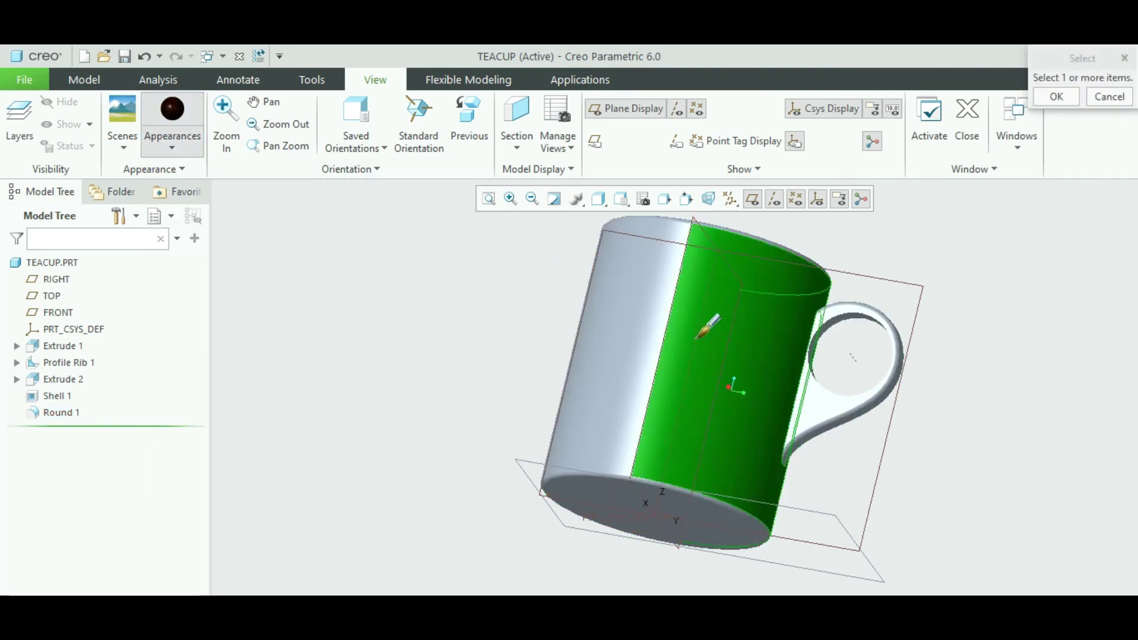
{"action": "left_click", "coordinate": [625, 327], "text": "ctrl"}
{"action": "middle_click_drag", "start_coordinate": [972, 220], "coordinate": [927, 368]}
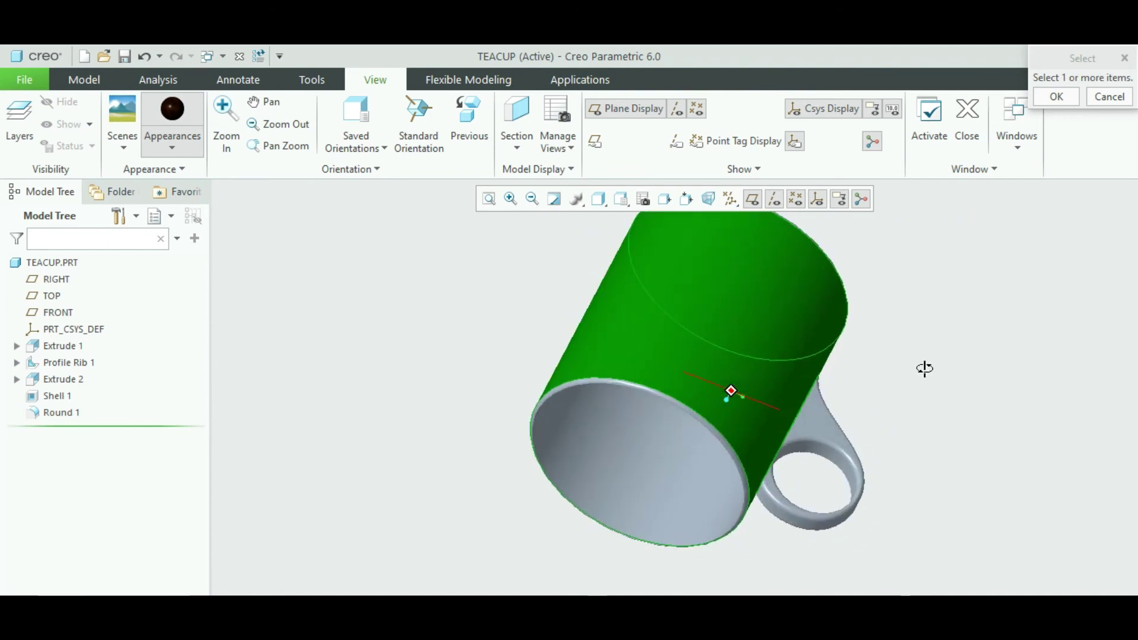
{"action": "left_click", "coordinate": [1047, 99]}
Start applying the same wood-grain appearance to the handle, selecting its side face, outer edge surfaces and the hole's inner surface
{"action": "middle_click_drag", "start_coordinate": [1036, 272], "coordinate": [1059, 115]}
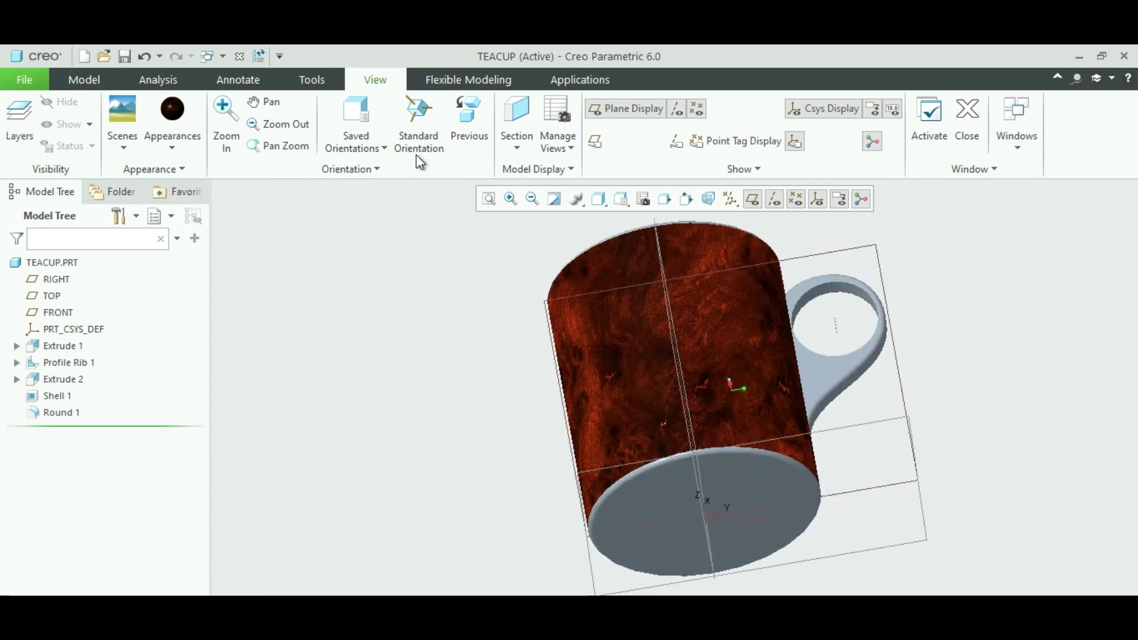
{"action": "left_click", "coordinate": [174, 113]}
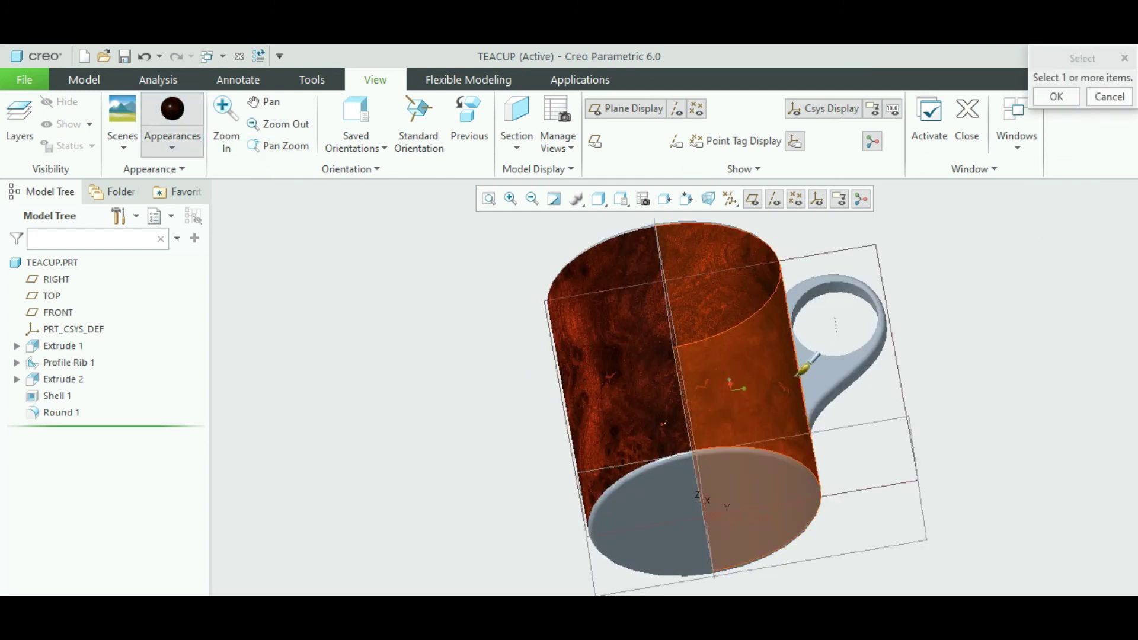
{"action": "left_click", "coordinate": [833, 366]}
{"action": "left_click", "coordinate": [877, 350], "text": "ctrl"}
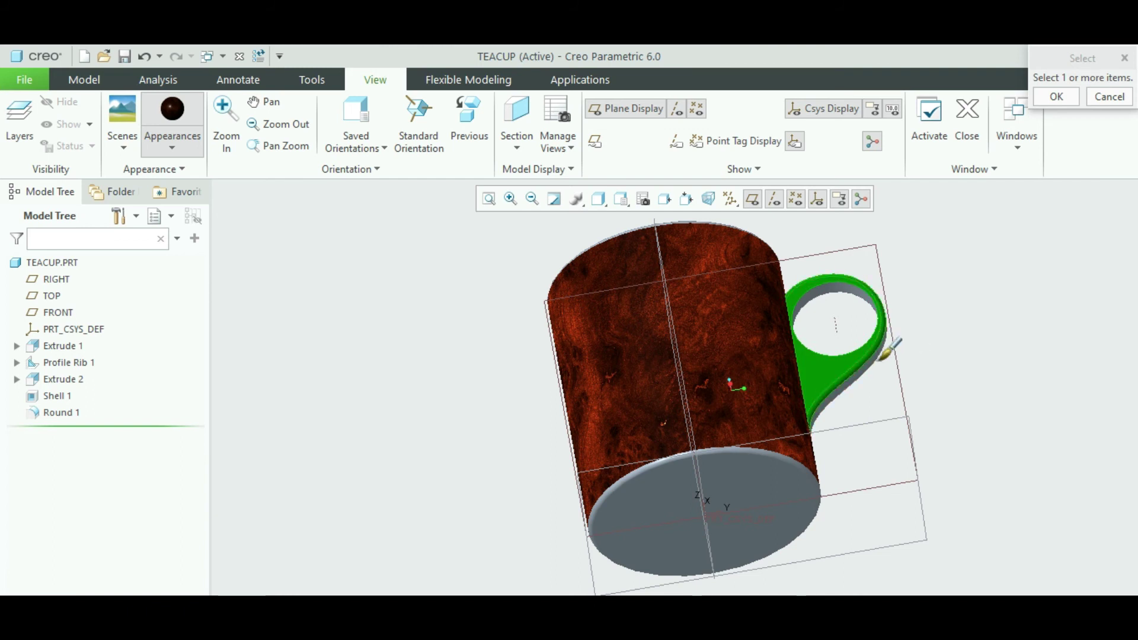
{"action": "left_click", "coordinate": [873, 360], "text": "ctrl"}
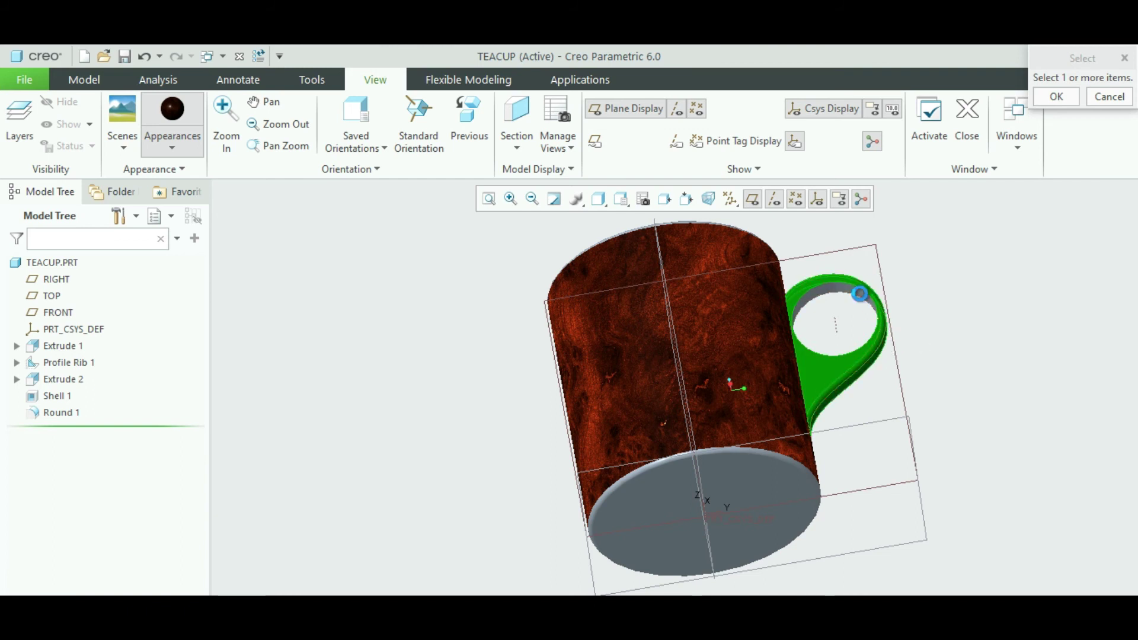
{"action": "left_click", "coordinate": [869, 303], "text": "ctrl"}
Add the handle's opposite side face and remaining rounded surfaces to the selection and apply the wood-grain appearance
{"action": "mouse_move", "coordinate": [916, 279]}
{"action": "middle_mouse_down"}
{"action": "mouse_move", "coordinate": [932, 350]}
{"action": "mouse_move", "coordinate": [915, 343]}
{"action": "middle_mouse_up"}
{"action": "middle_click_drag", "start_coordinate": [918, 254], "coordinate": [960, 355]}
{"action": "left_click", "coordinate": [824, 333], "text": "ctrl"}
{"action": "left_click", "coordinate": [864, 323], "text": "ctrl"}
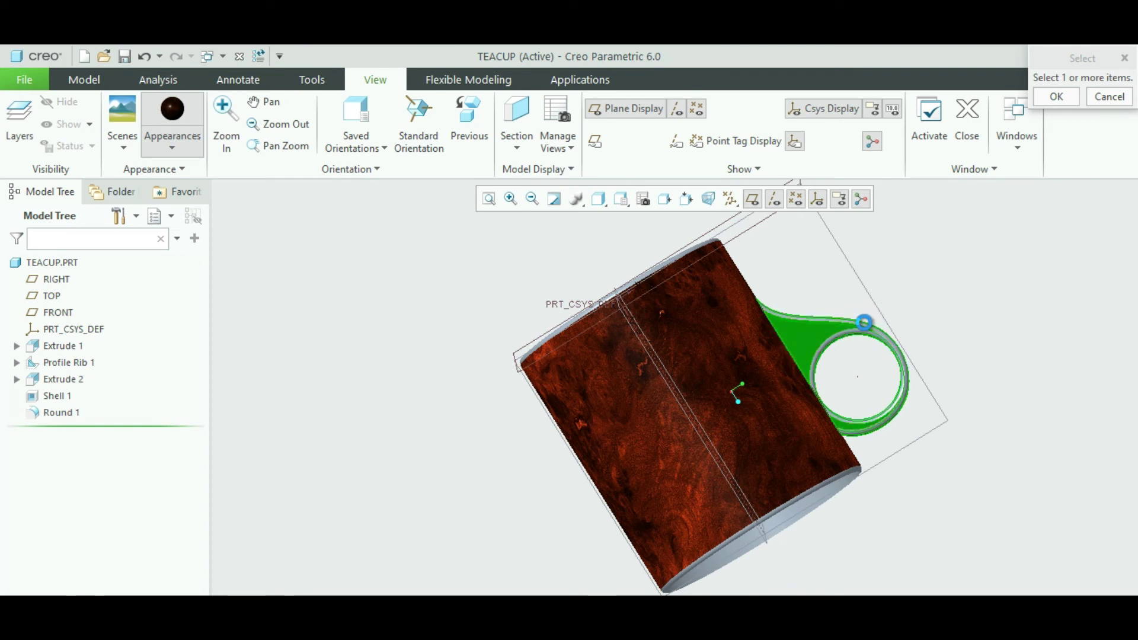
{"action": "left_click", "coordinate": [875, 330], "text": "ctrl"}
{"action": "left_click", "coordinate": [909, 374], "text": "ctrl"}
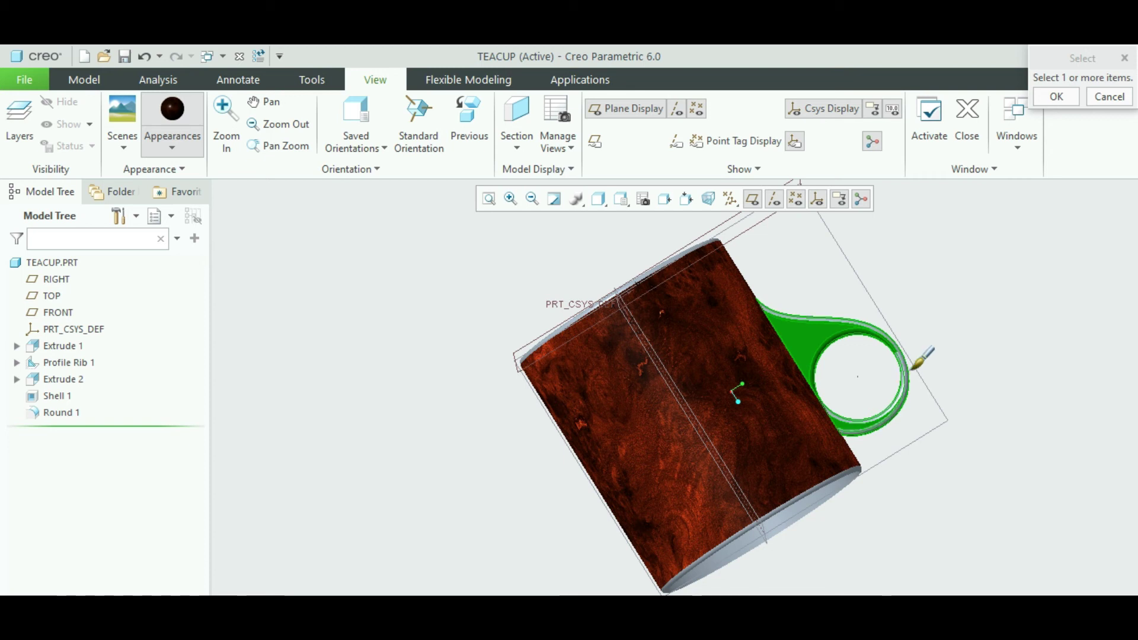
{"action": "left_click", "coordinate": [904, 356], "text": "ctrl"}
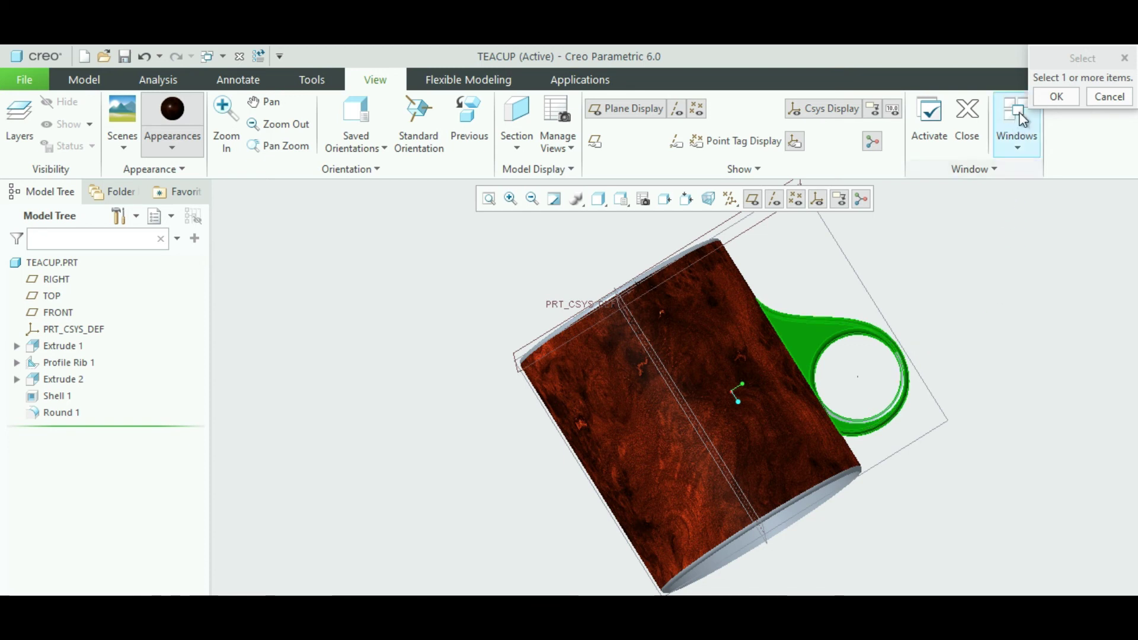
{"action": "left_click", "coordinate": [1056, 97]}
Apply the same wood-grain appearance to the cup's flat bottom face
{"action": "middle_click_drag", "start_coordinate": [1035, 288], "coordinate": [1100, 407]}
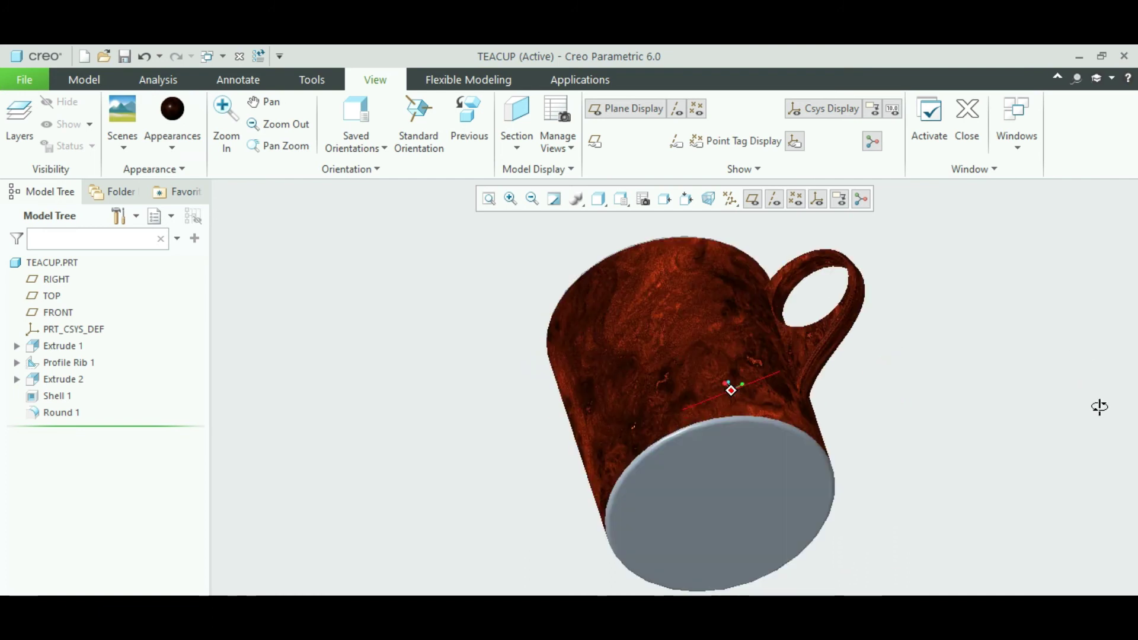
{"action": "left_click", "coordinate": [173, 110]}
{"action": "left_click", "coordinate": [813, 422]}
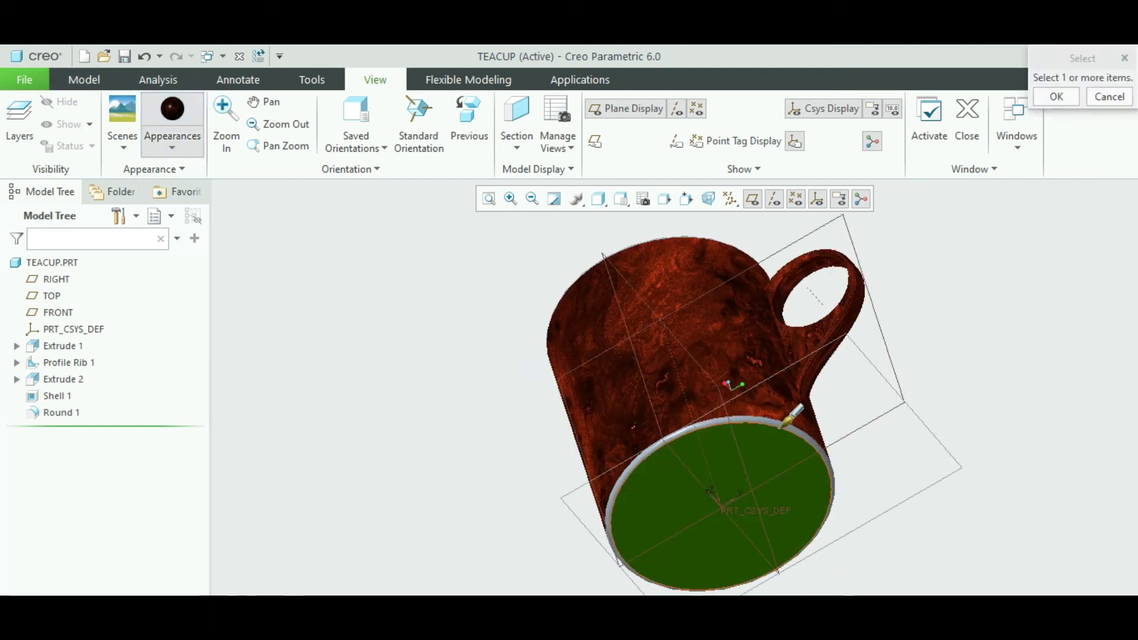
{"action": "left_click", "coordinate": [1057, 96]}
{"action": "left_click", "coordinate": [1060, 98]}
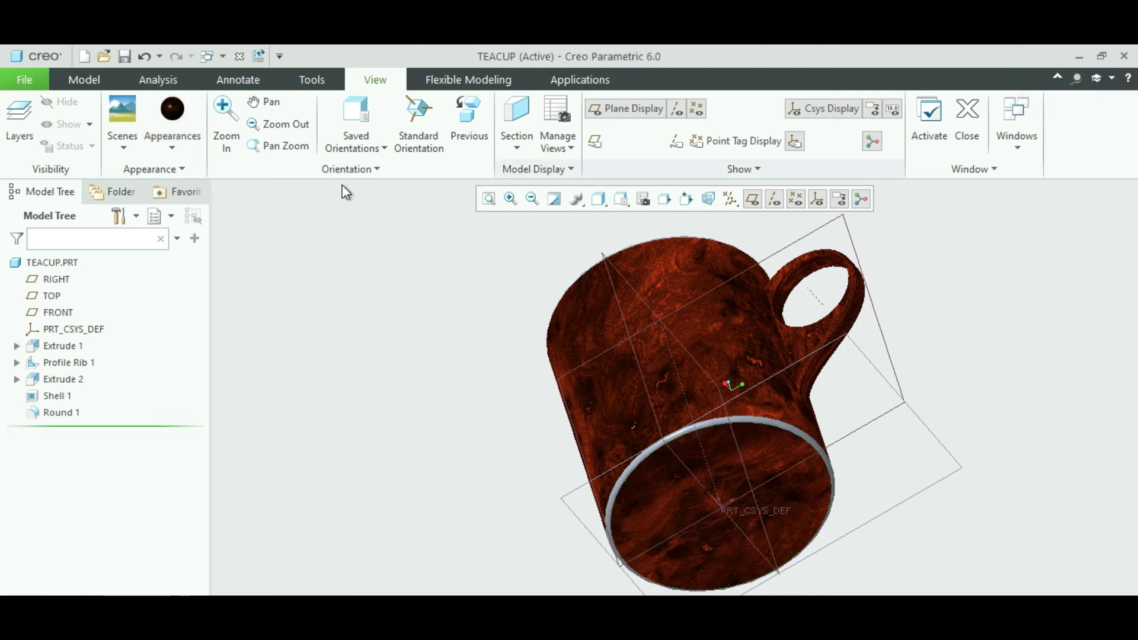
Apply the brown appearance to the rounded base edge, the inside floor and walls, and the rim of the cup
{"action": "left_click", "coordinate": [176, 148]}
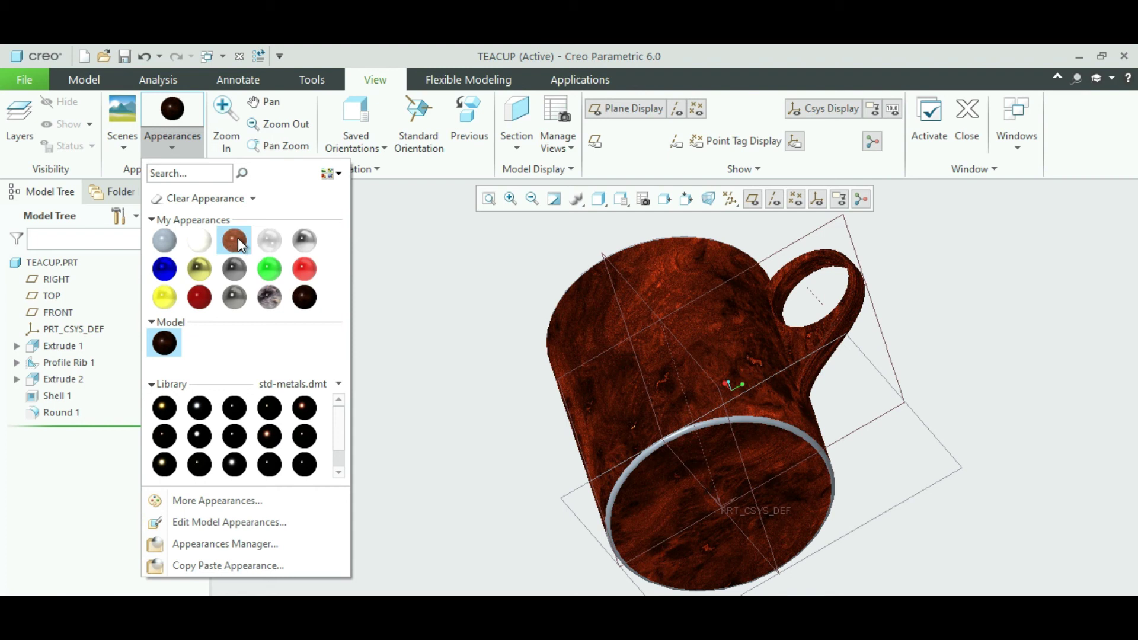
{"action": "left_click", "coordinate": [237, 237]}
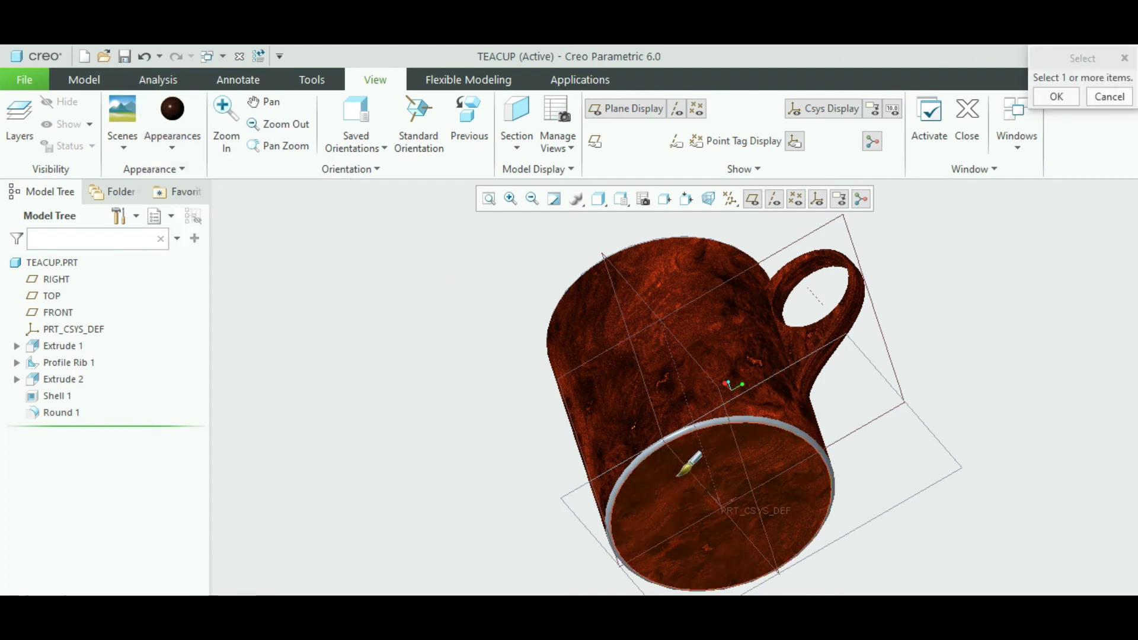
{"action": "left_click", "coordinate": [724, 423]}
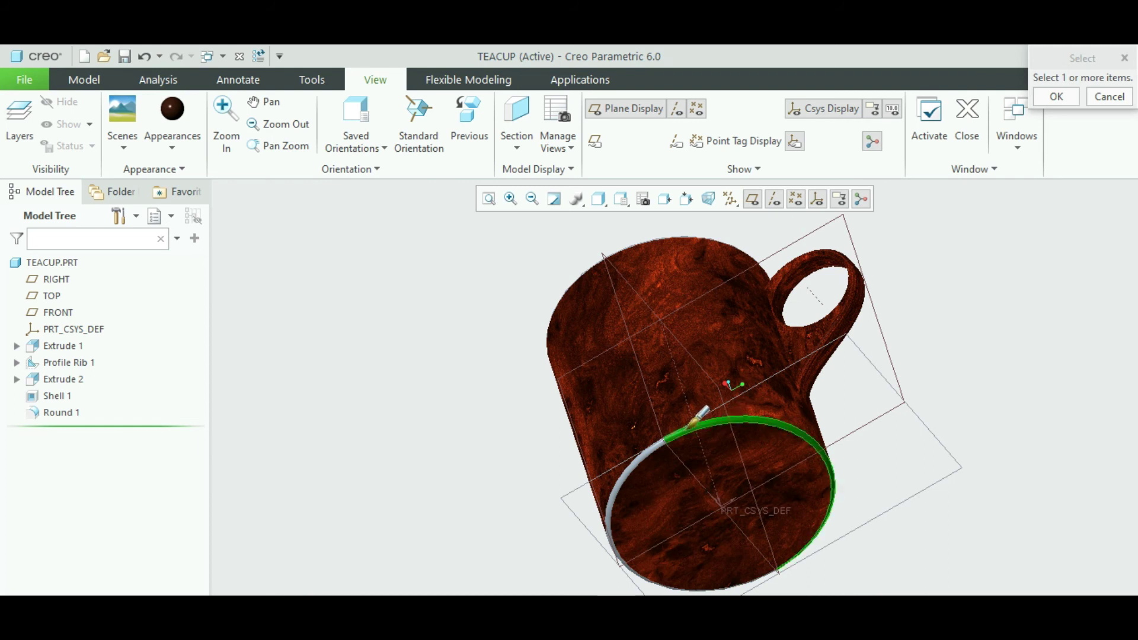
{"action": "left_click", "coordinate": [663, 438]}
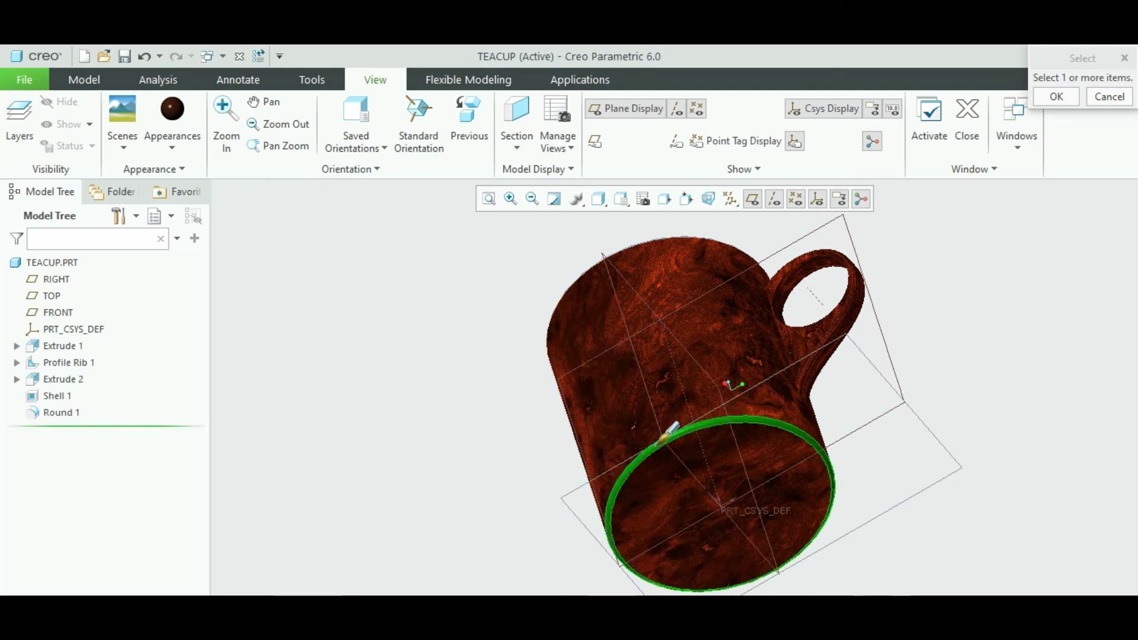
{"action": "middle_click_drag", "start_coordinate": [514, 378], "coordinate": [575, 508]}
{"action": "left_click", "coordinate": [688, 424], "text": "ctrl"}
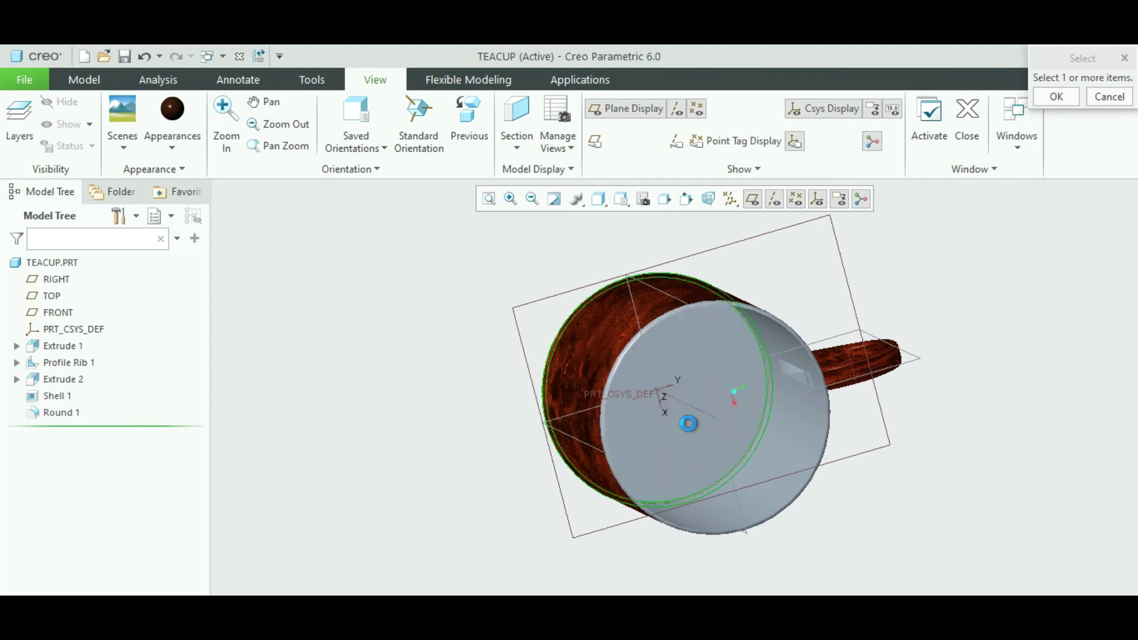
{"action": "left_click", "coordinate": [795, 448], "text": "ctrl"}
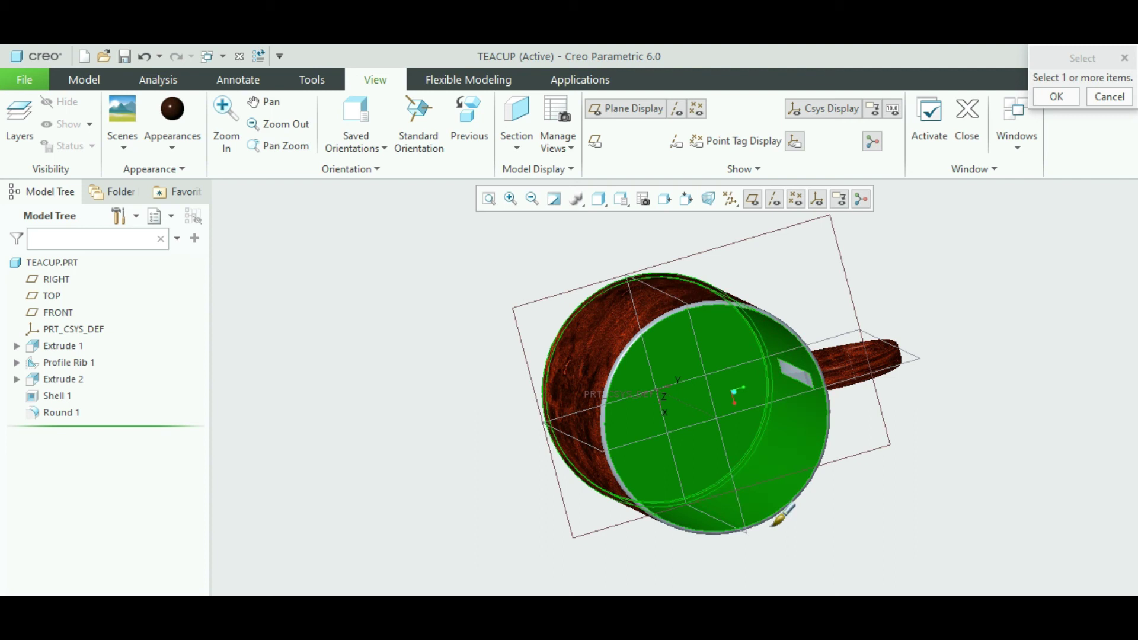
{"action": "left_click", "coordinate": [719, 530], "text": "ctrl"}
{"action": "middle_click", "coordinate": [866, 471]}
Hide all datum planes, axes, points and coordinate systems, and refit the cup in the view
{"action": "middle_click_drag", "start_coordinate": [866, 471], "coordinate": [842, 411]}
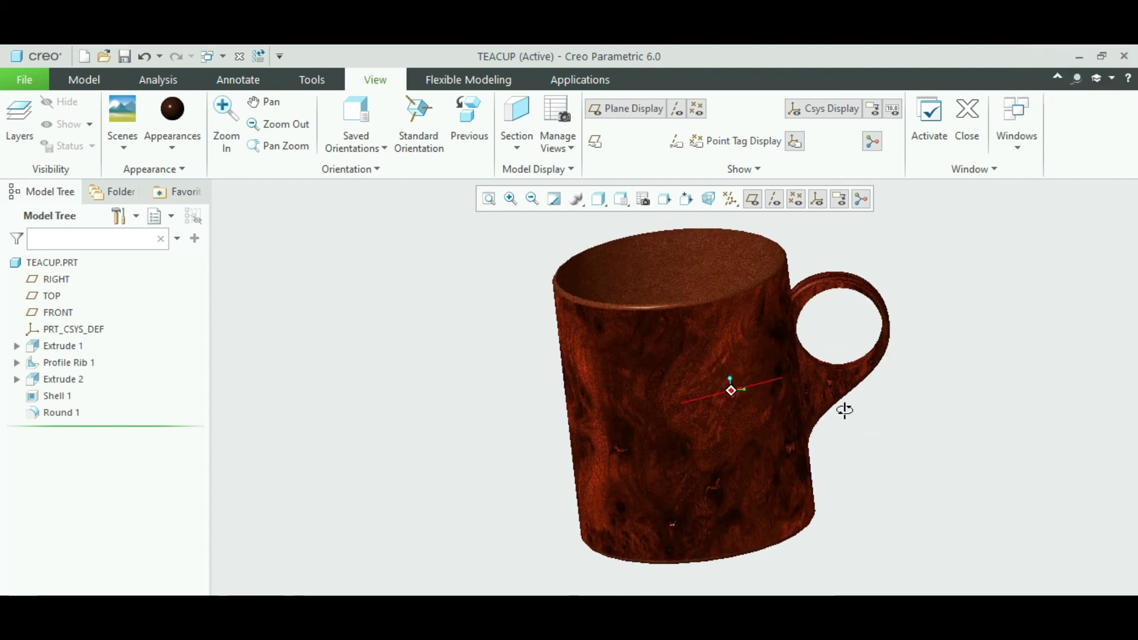
{"action": "middle_click_drag", "start_coordinate": [1054, 386], "coordinate": [846, 523]}
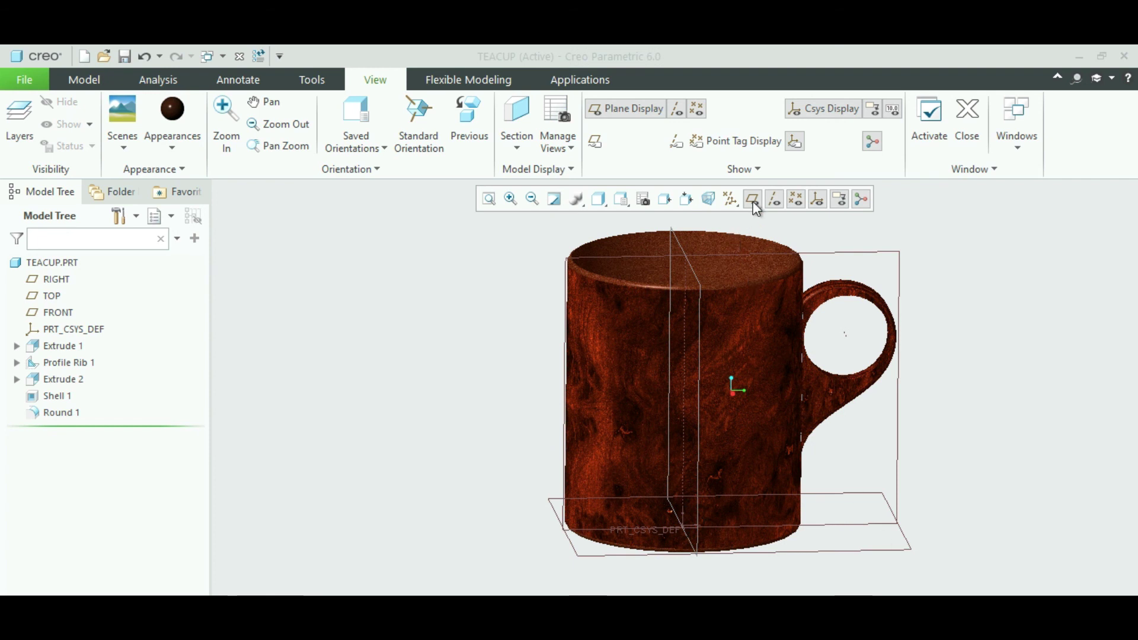
{"action": "left_click", "coordinate": [734, 200]}
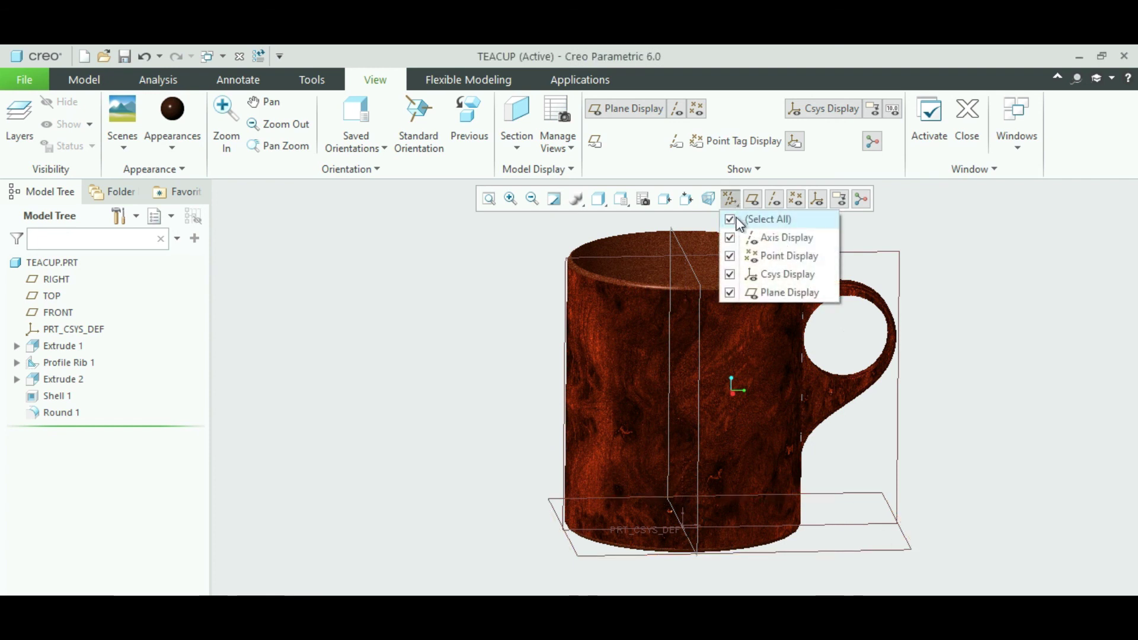
{"action": "left_click", "coordinate": [738, 221]}
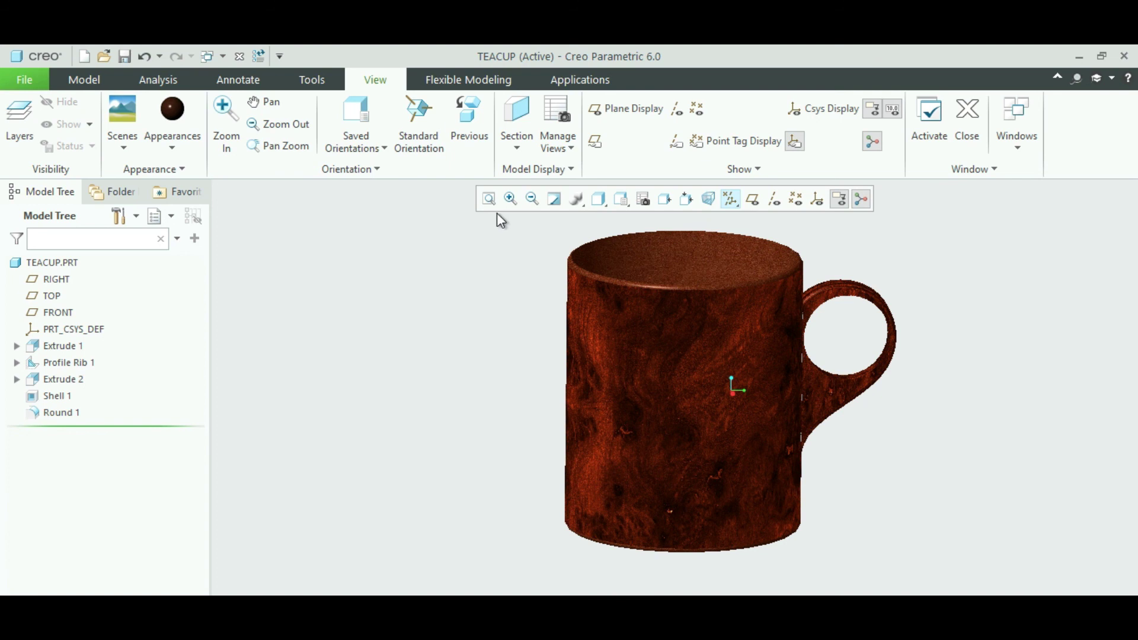
{"action": "left_click", "coordinate": [489, 198]}
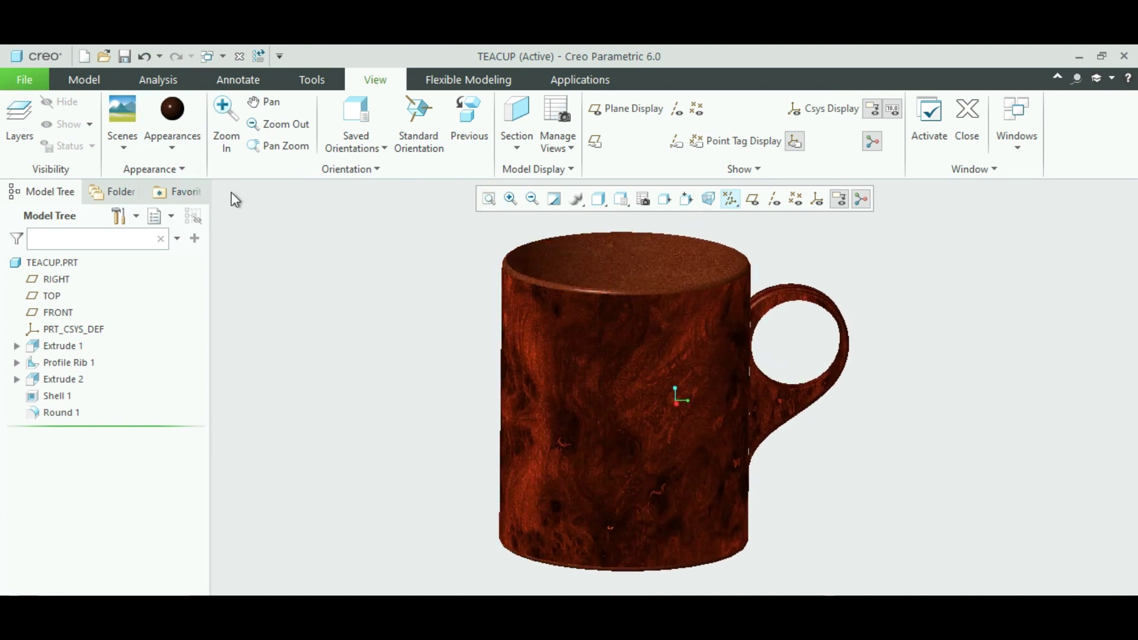
Apply the yellow appearance to the cup's inside floor and both halves of its inner wall
{"action": "left_click", "coordinate": [170, 149]}
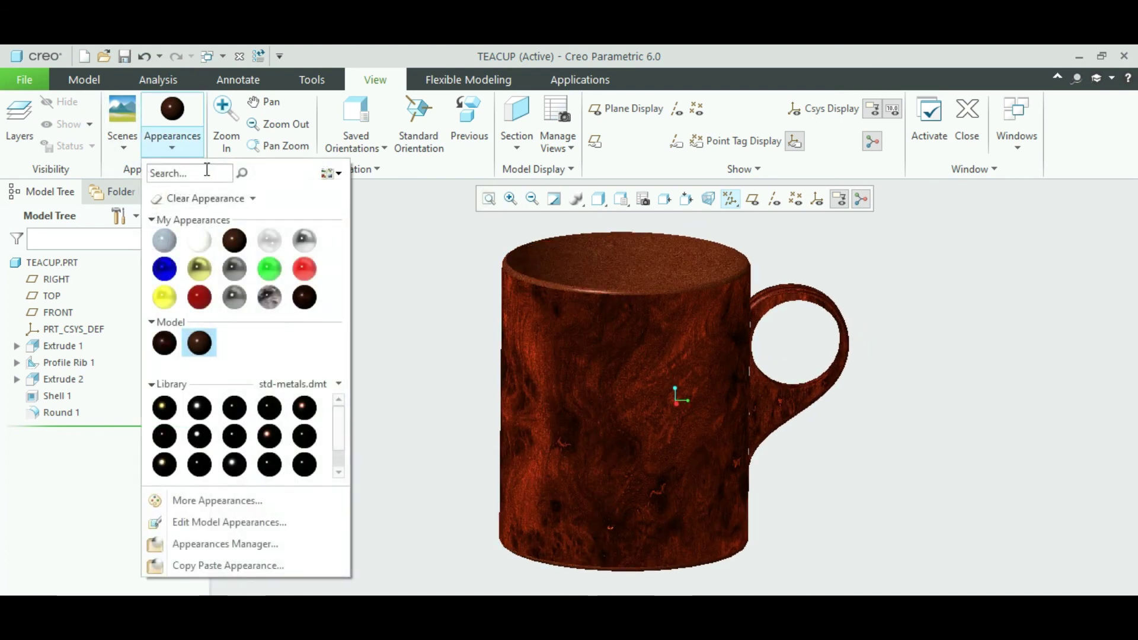
{"action": "left_click", "coordinate": [171, 302]}
{"action": "middle_click_drag", "start_coordinate": [920, 242], "coordinate": [894, 308]}
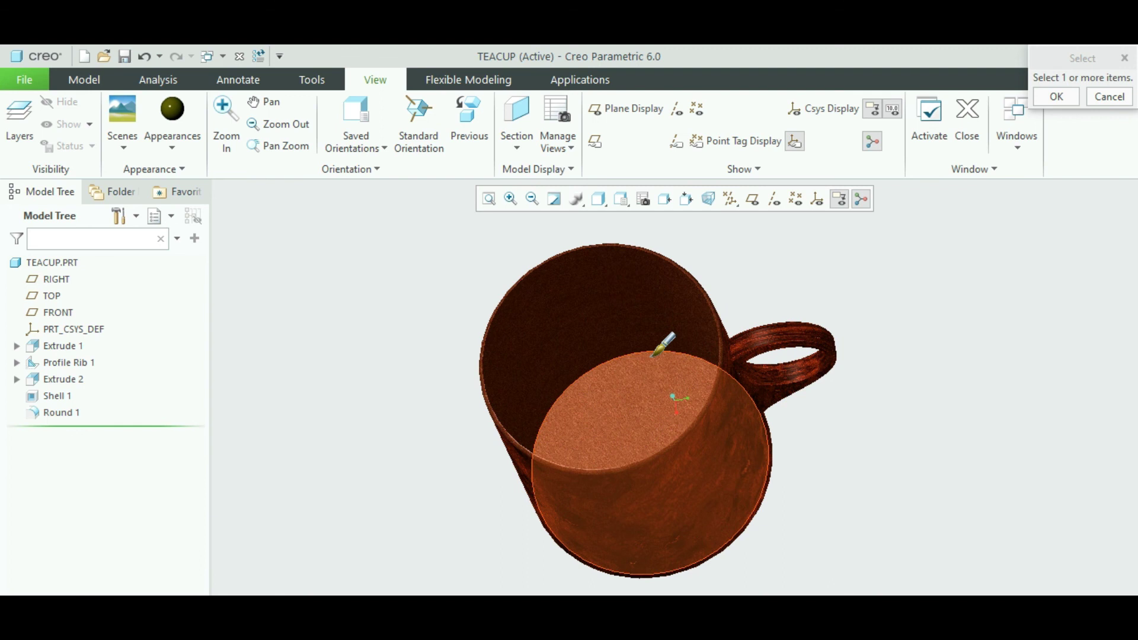
{"action": "left_click", "coordinate": [651, 357]}
{"action": "left_click", "coordinate": [642, 303], "text": "ctrl"}
{"action": "left_click", "coordinate": [580, 321], "text": "ctrl"}
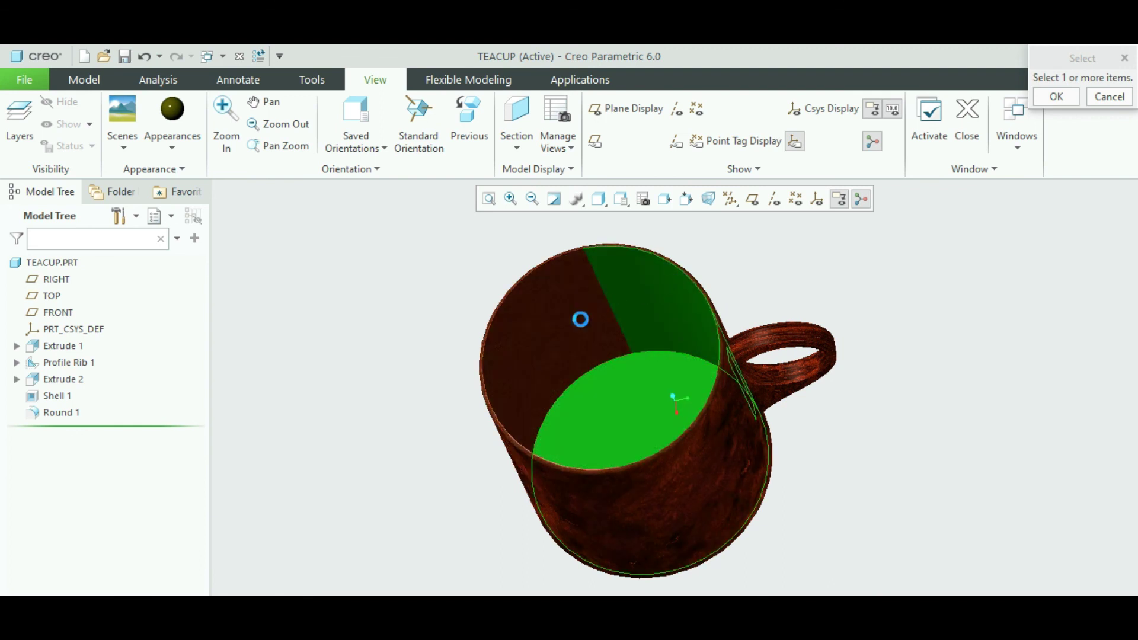
{"action": "left_click", "coordinate": [1044, 100]}
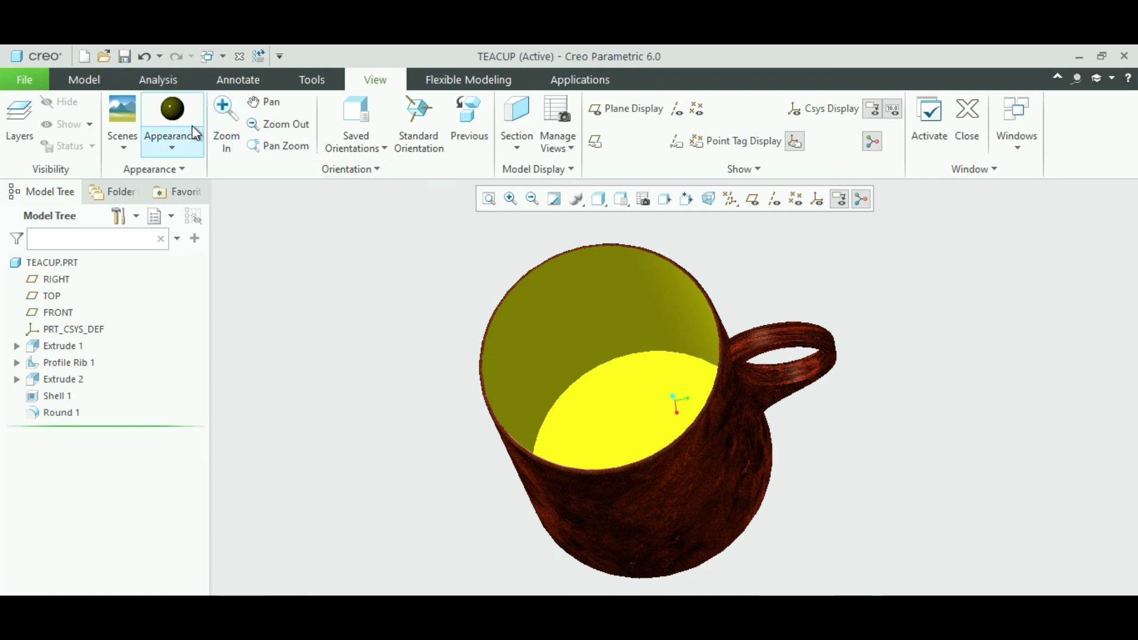
Apply the same yellow appearance to the cup's rounded rim and rounded base edge
{"action": "left_click", "coordinate": [178, 113]}
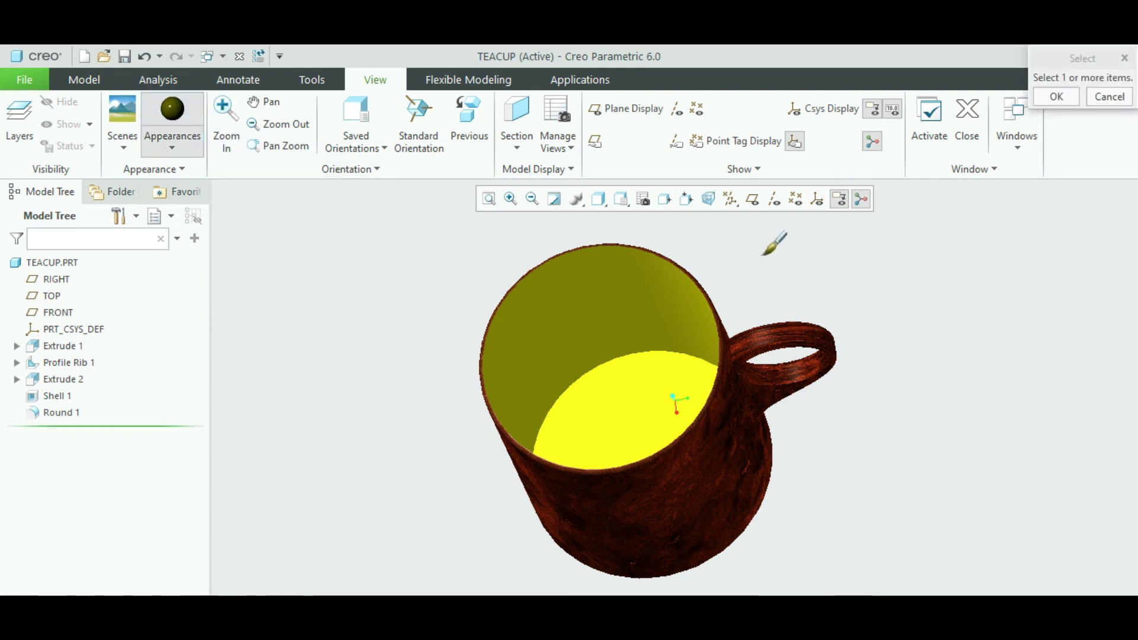
{"action": "middle_click_drag", "start_coordinate": [739, 264], "coordinate": [629, 303]}
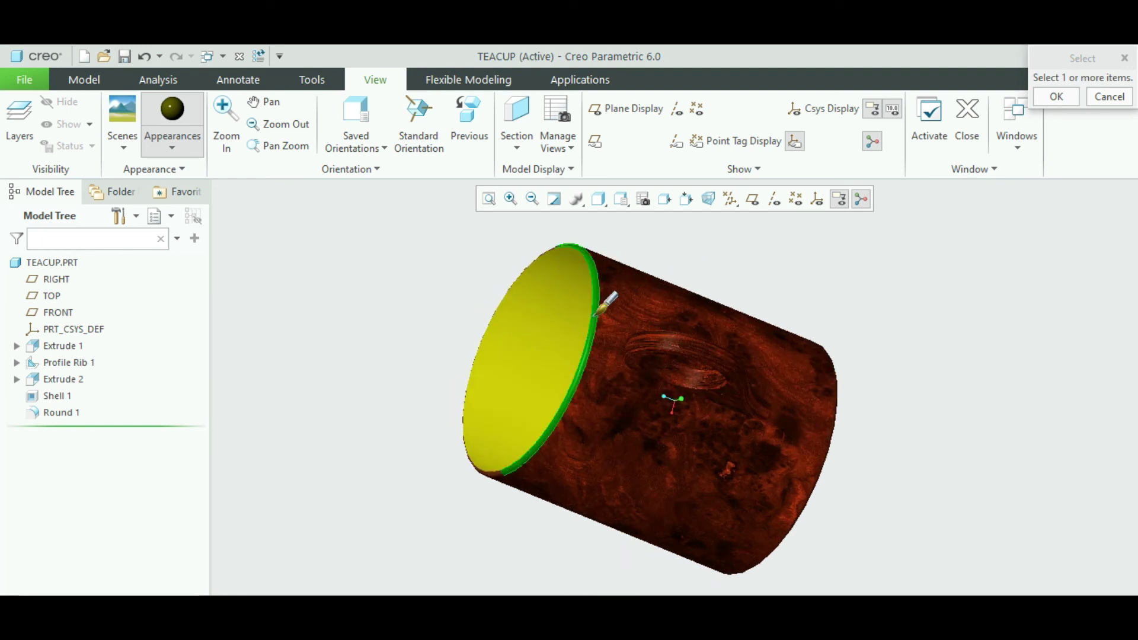
{"action": "middle_click_drag", "start_coordinate": [714, 249], "coordinate": [856, 276]}
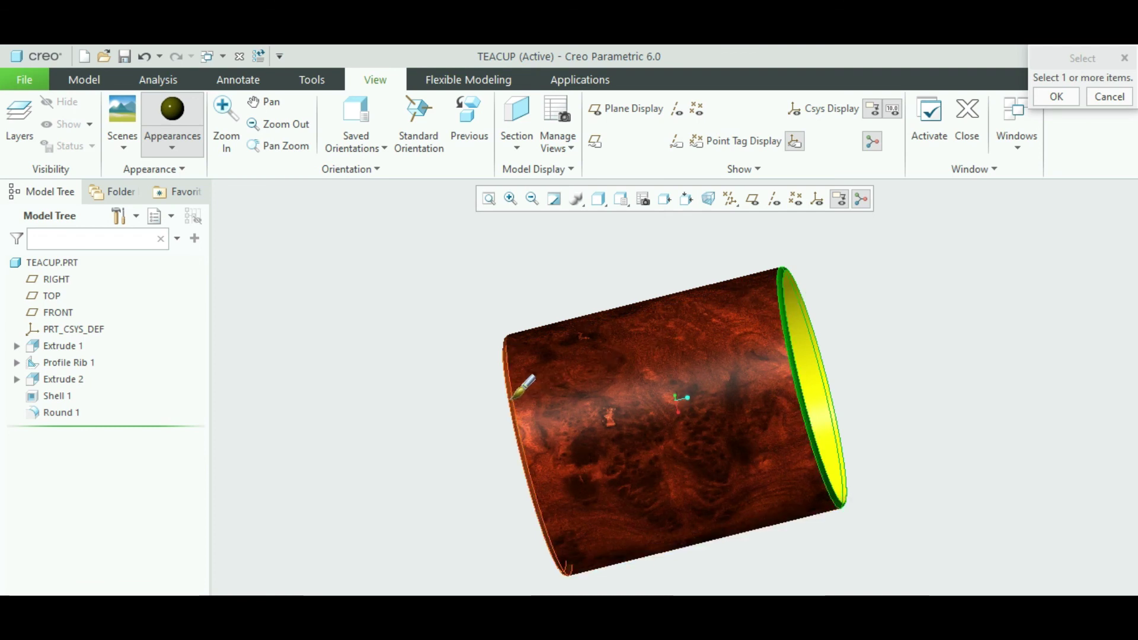
{"action": "middle_click_drag", "start_coordinate": [412, 309], "coordinate": [593, 331]}
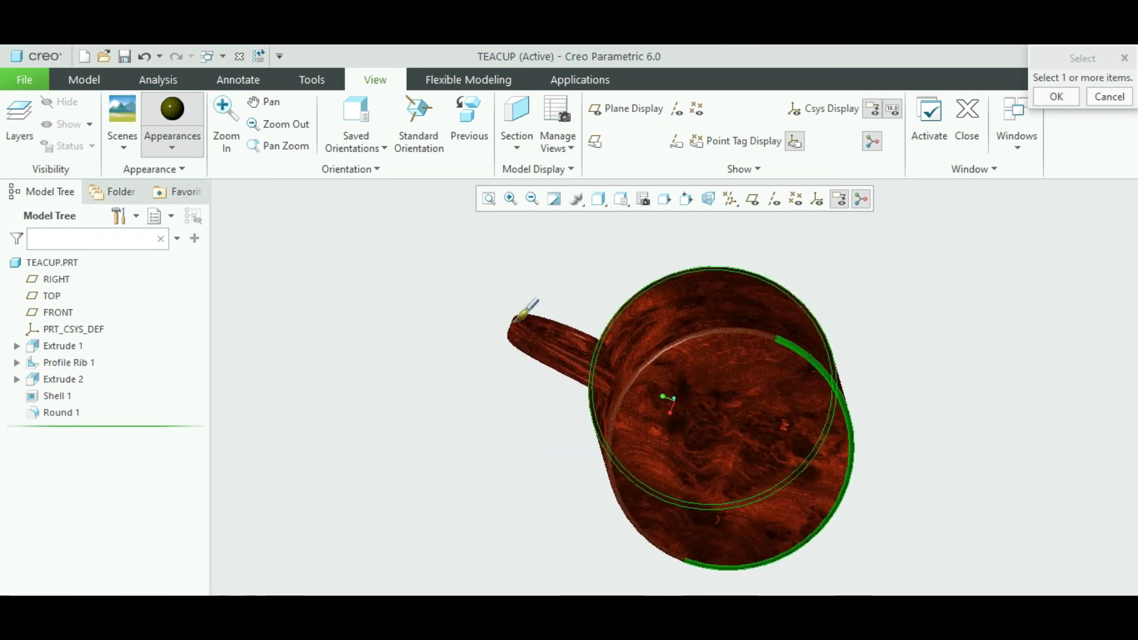
{"action": "left_click", "coordinate": [681, 340]}
{"action": "left_click", "coordinate": [1056, 96]}
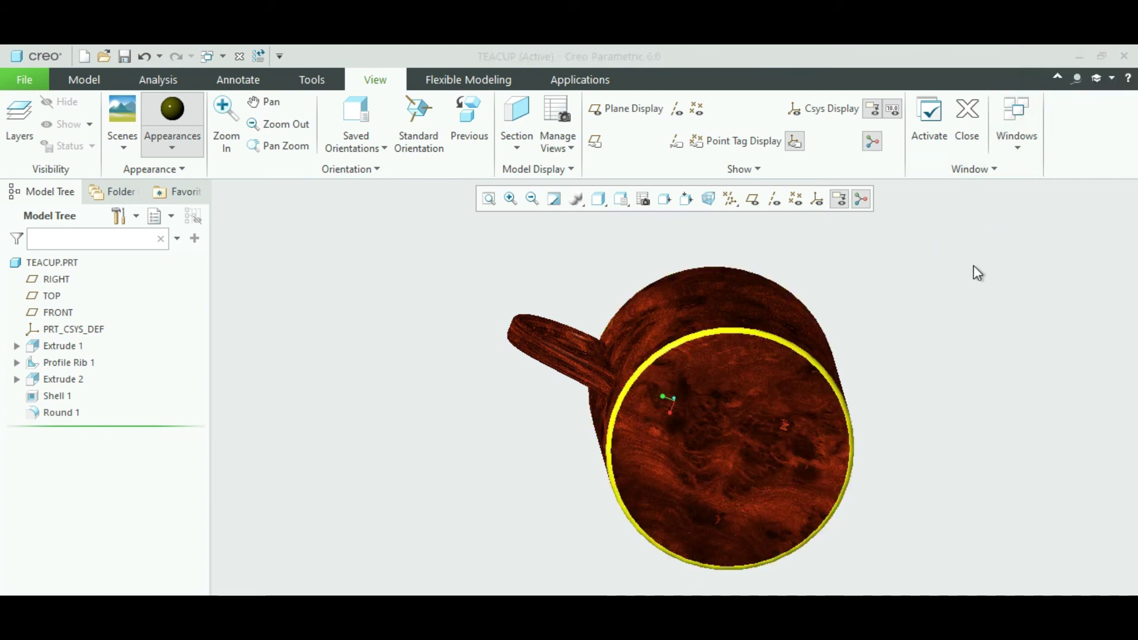
{"action": "middle_click_drag", "start_coordinate": [948, 284], "coordinate": [1093, 252]}
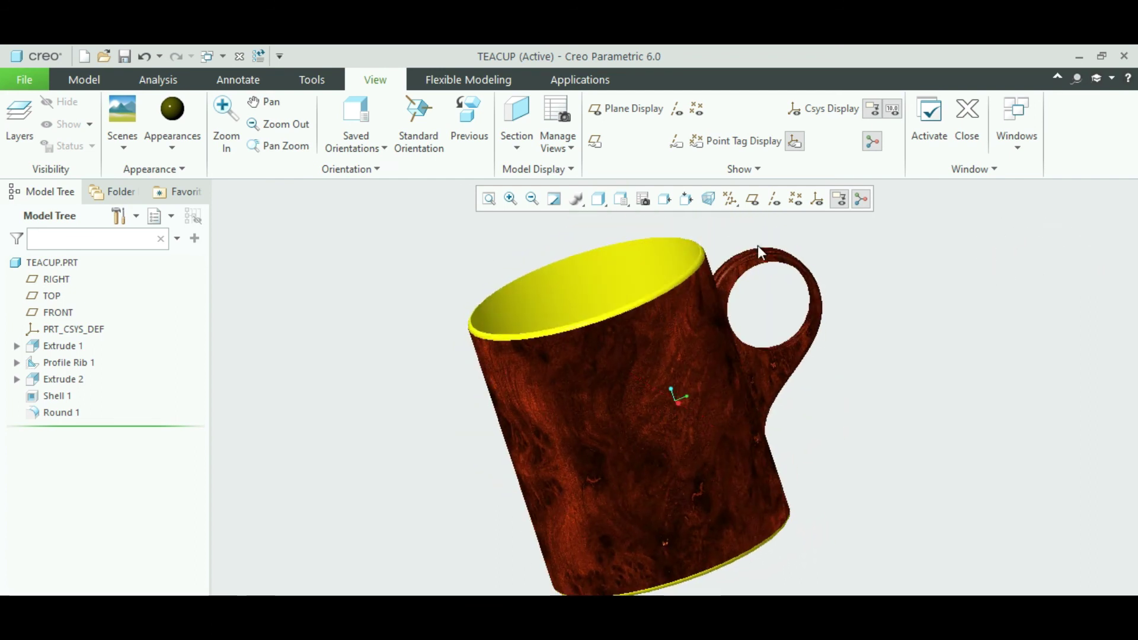
{"action": "left_click", "coordinate": [171, 111]}
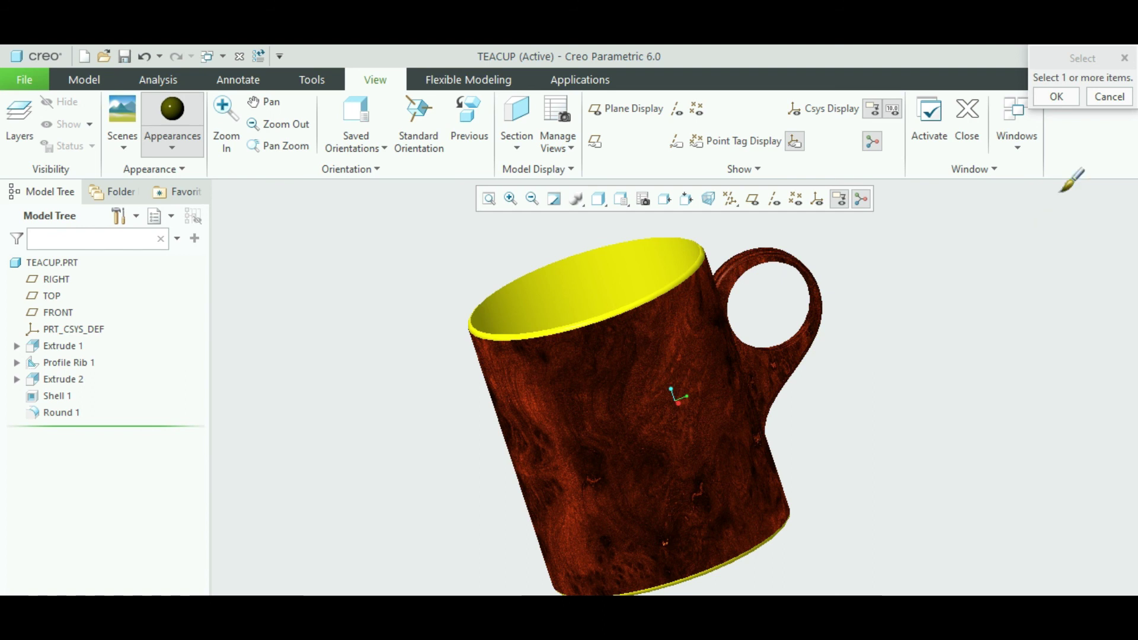
{"action": "left_click", "coordinate": [1118, 98]}
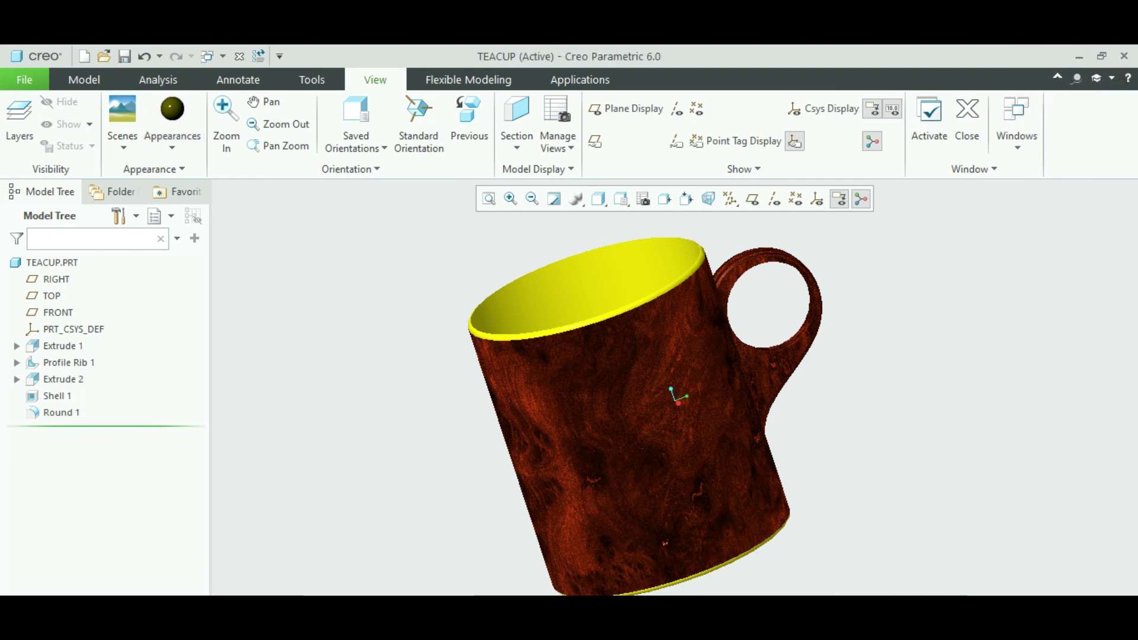